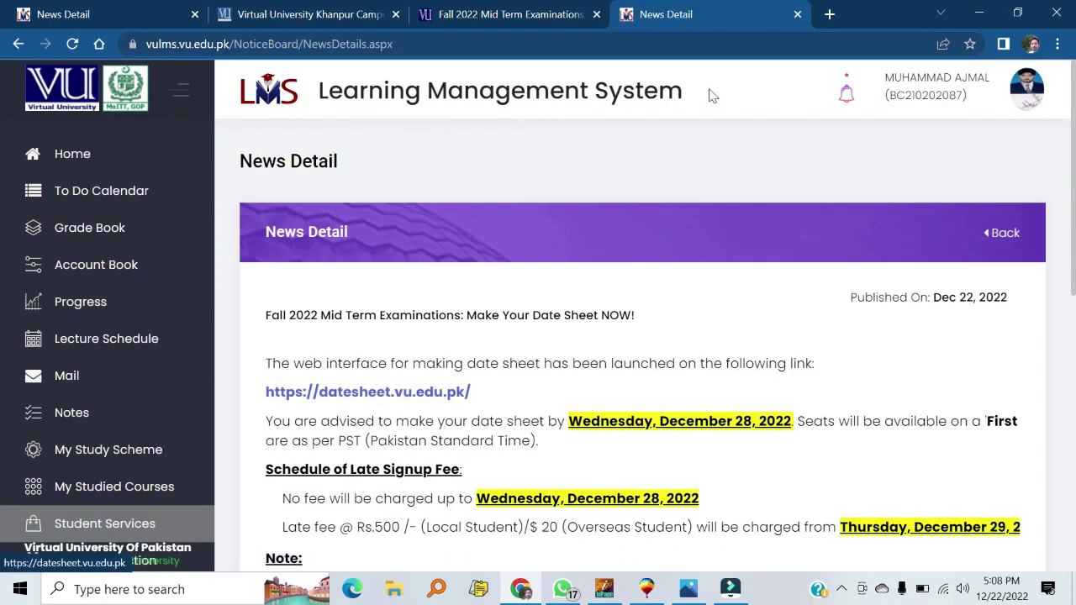
Open a new browser tab beside the VULMS Fall 2022 mid-term date sheet notice
{"action": "left_click", "coordinate": [829, 14]}
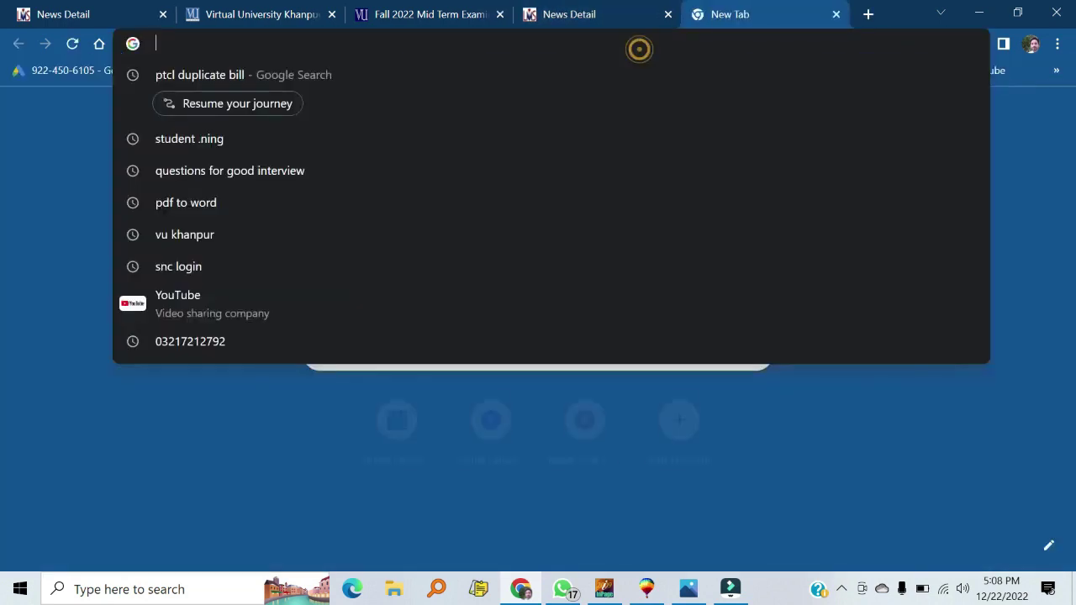
Go to datesheet.vu.edu.pk and open the portal's Student Login page
{"action": "type", "text": "d"}
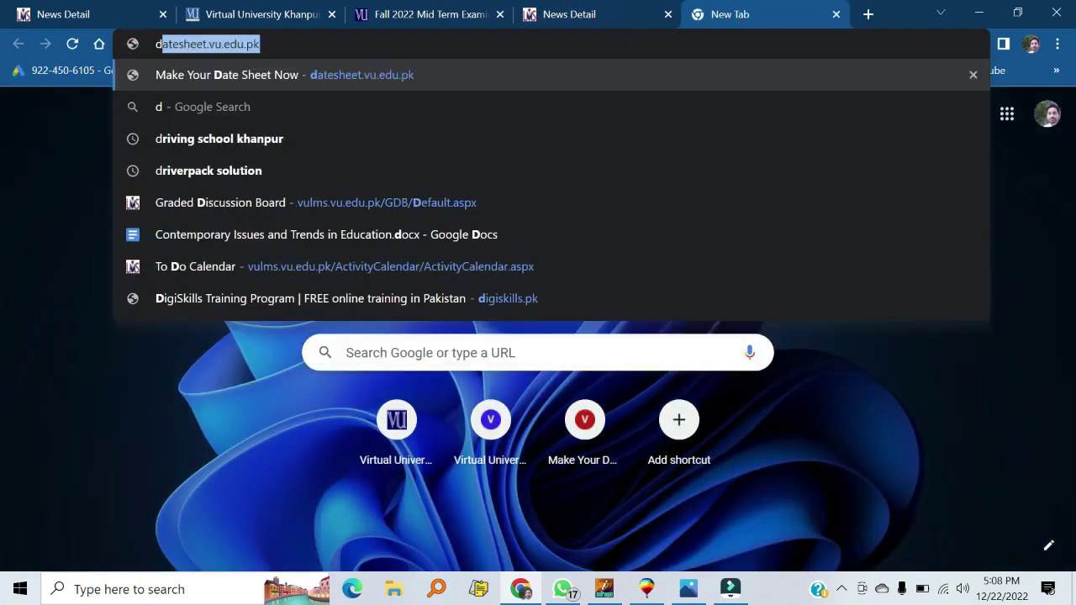
{"action": "key", "text": "Return"}
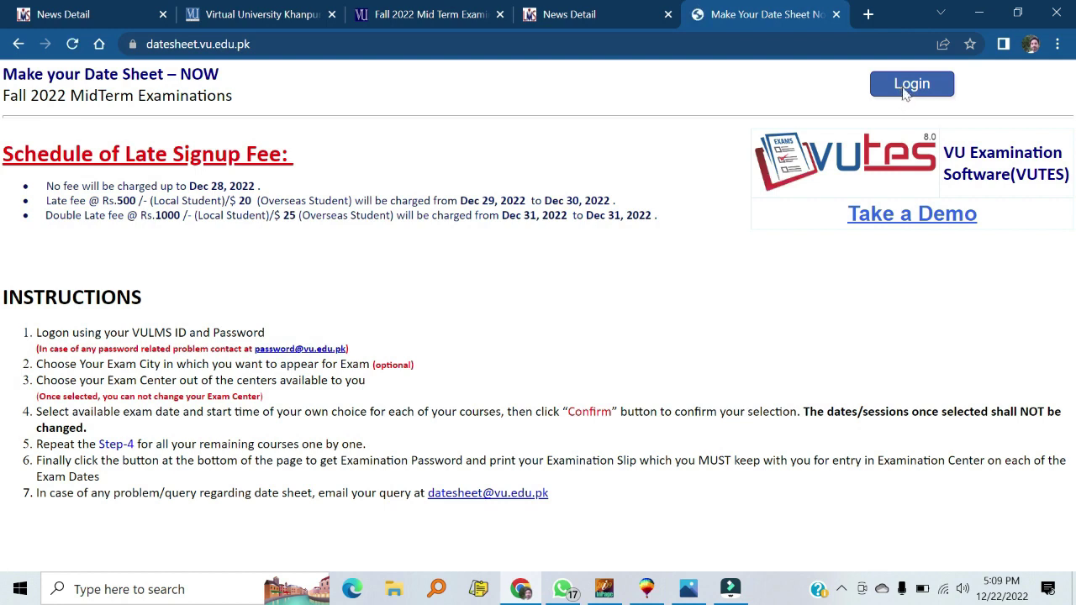
{"action": "left_click", "coordinate": [905, 93]}
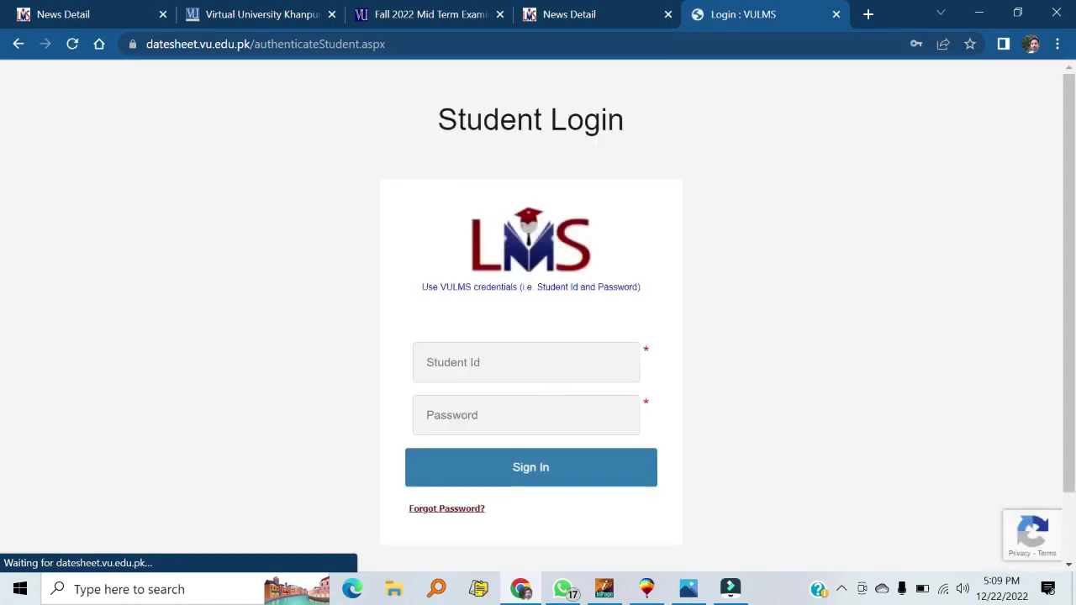
Sign in to the date sheet portal with the student ID and password
{"action": "left_click", "coordinate": [532, 363]}
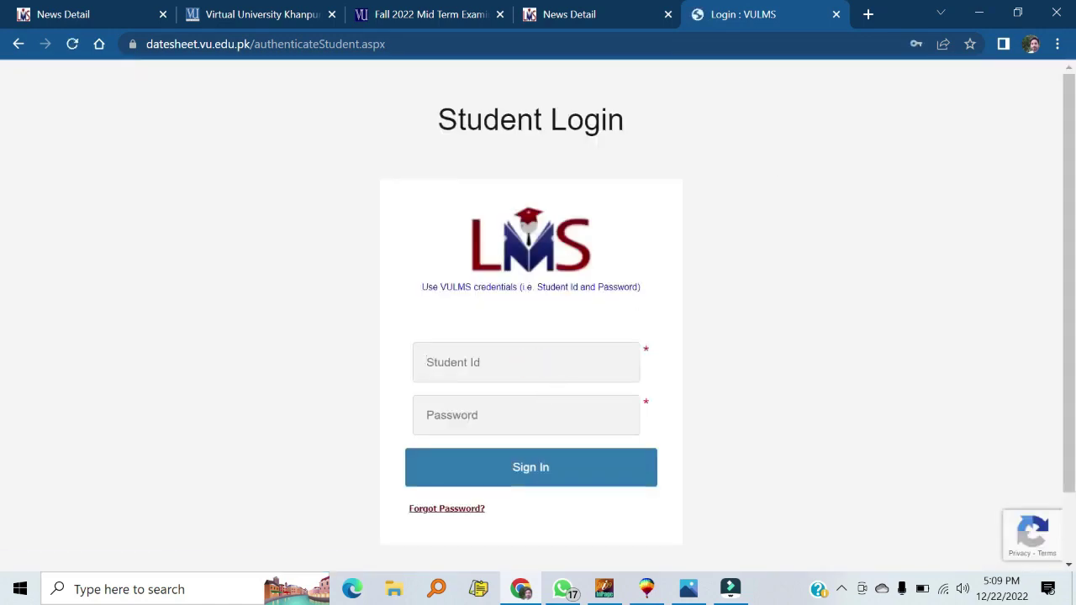
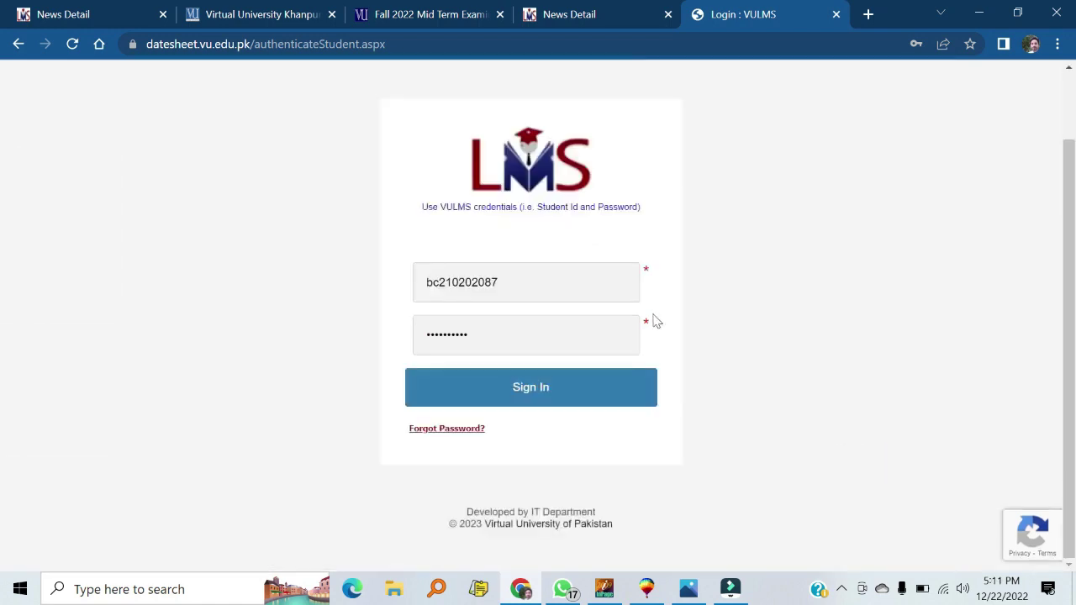
{"action": "key", "text": "Return"}
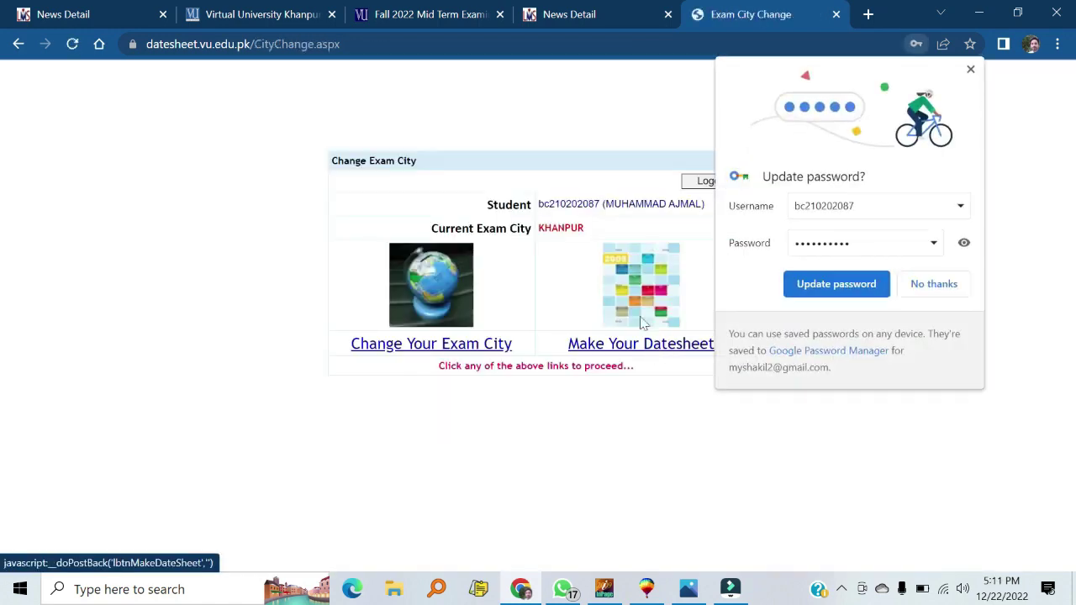
Dismiss the browser's password-update prompt and open the Exam City Change form showing KHANPUR
{"action": "left_click", "coordinate": [843, 292]}
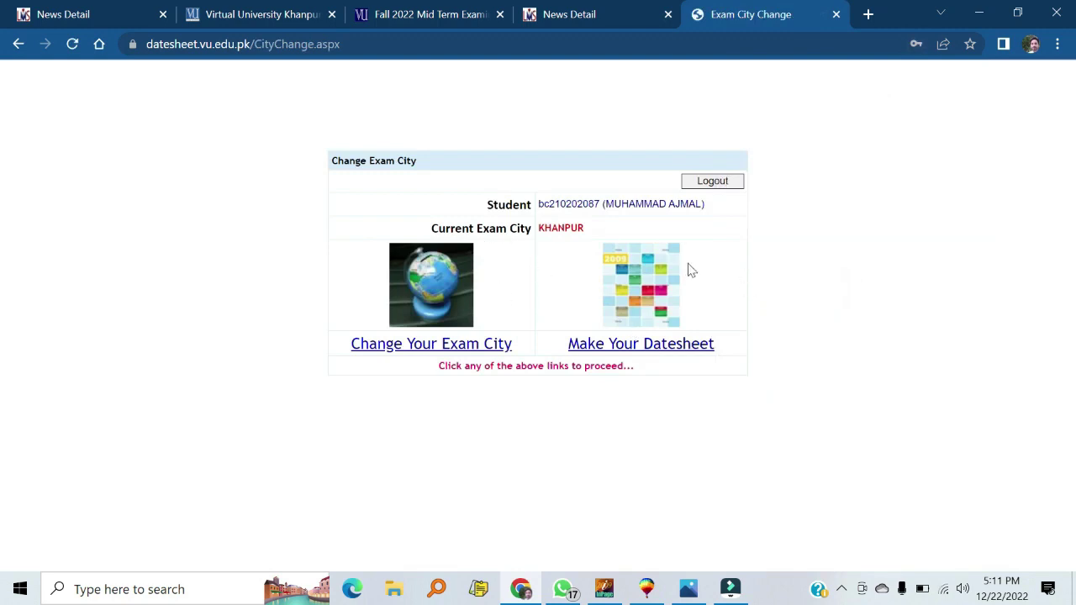
{"action": "left_click_drag", "start_coordinate": [586, 233], "coordinate": [535, 232]}
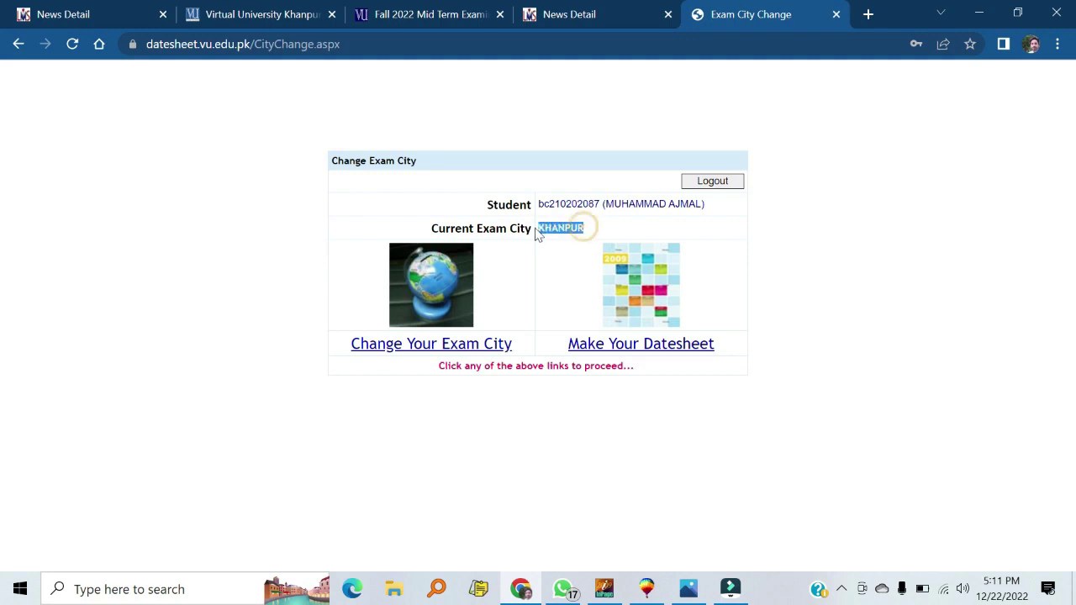
{"action": "left_click", "coordinate": [548, 243]}
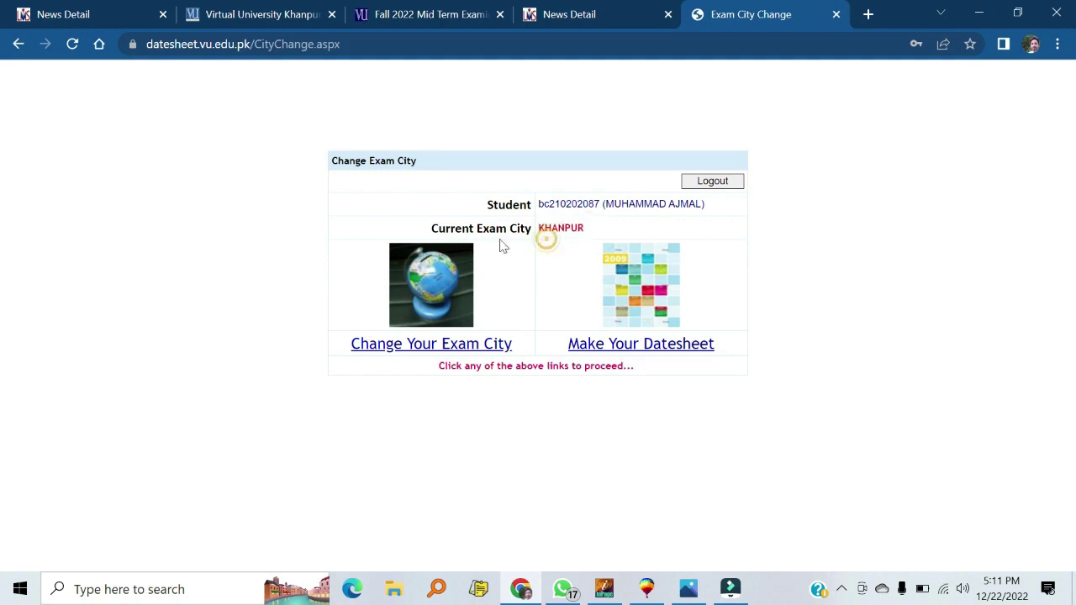
{"action": "left_click_drag", "start_coordinate": [586, 233], "coordinate": [538, 232]}
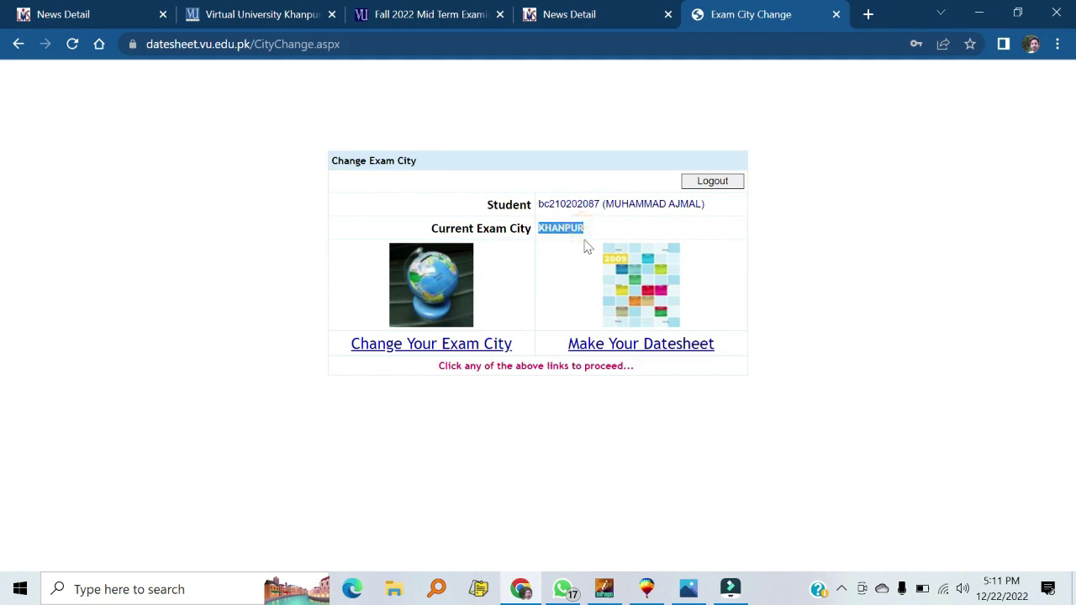
{"action": "left_click", "coordinate": [601, 238]}
{"action": "left_click", "coordinate": [436, 348]}
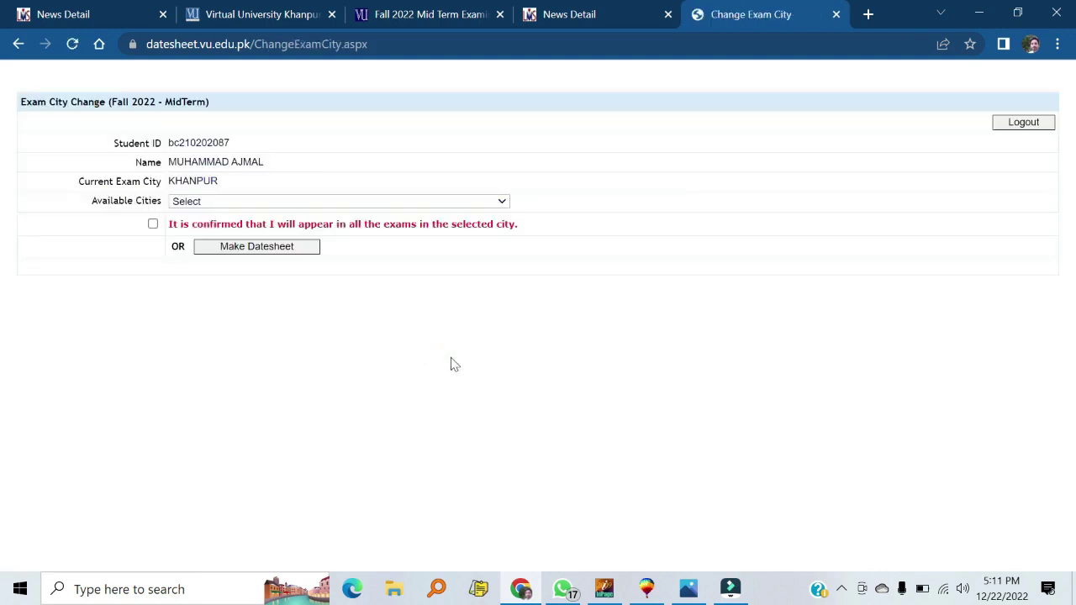
Select KARACHI in the Available Cities list
{"action": "left_click", "coordinate": [223, 203]}
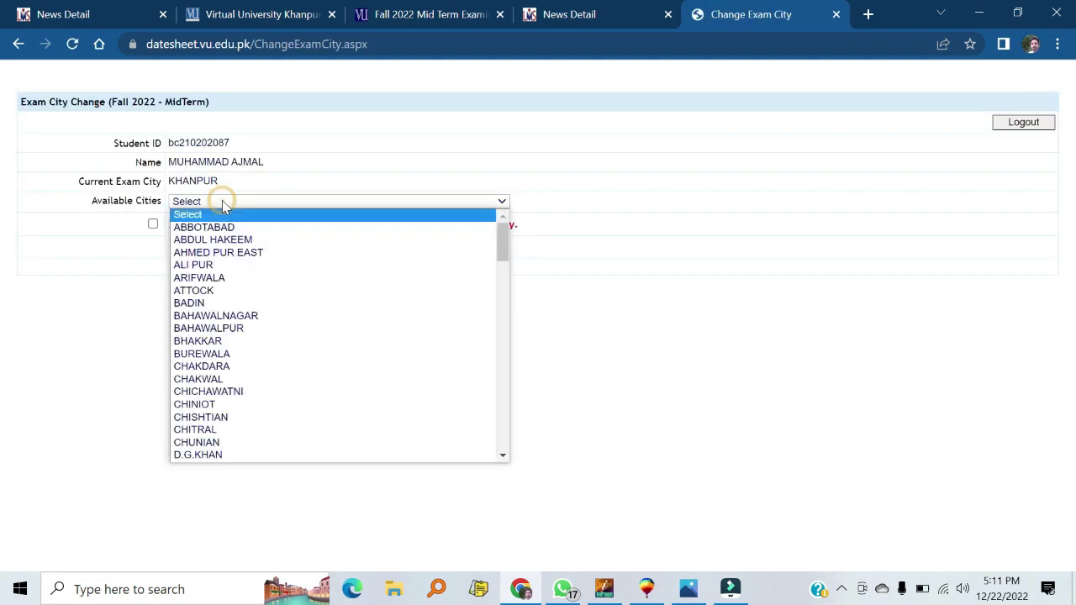
{"action": "scroll", "coordinate": [290, 280], "scroll_direction": "down", "scroll_amount": 5}
{"action": "scroll", "coordinate": [286, 360], "scroll_direction": "down", "scroll_amount": 7}
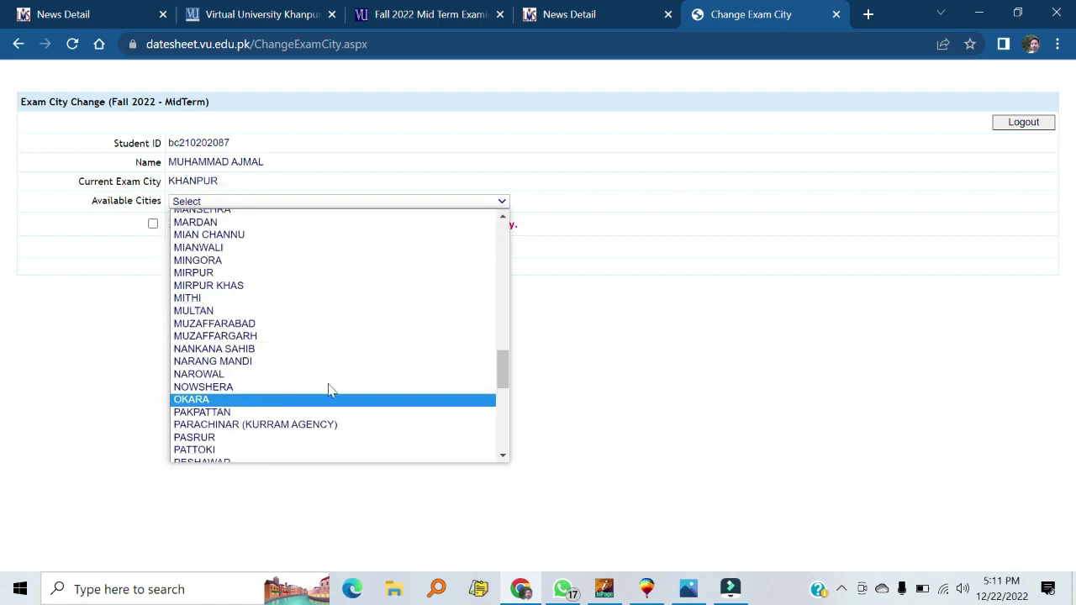
{"action": "key", "text": "k"}
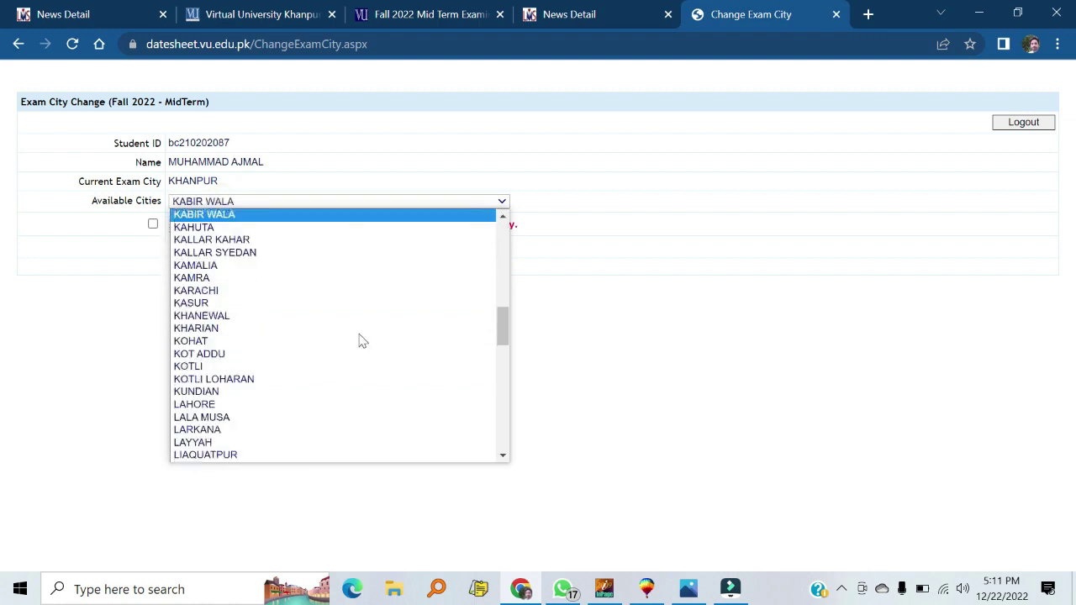
{"action": "key", "text": "Down"}
{"action": "key", "text": "Down"}
{"action": "key", "text": "Down"}
{"action": "key", "text": "Down"}
{"action": "key", "text": "Down"}
{"action": "key", "text": "Down"}
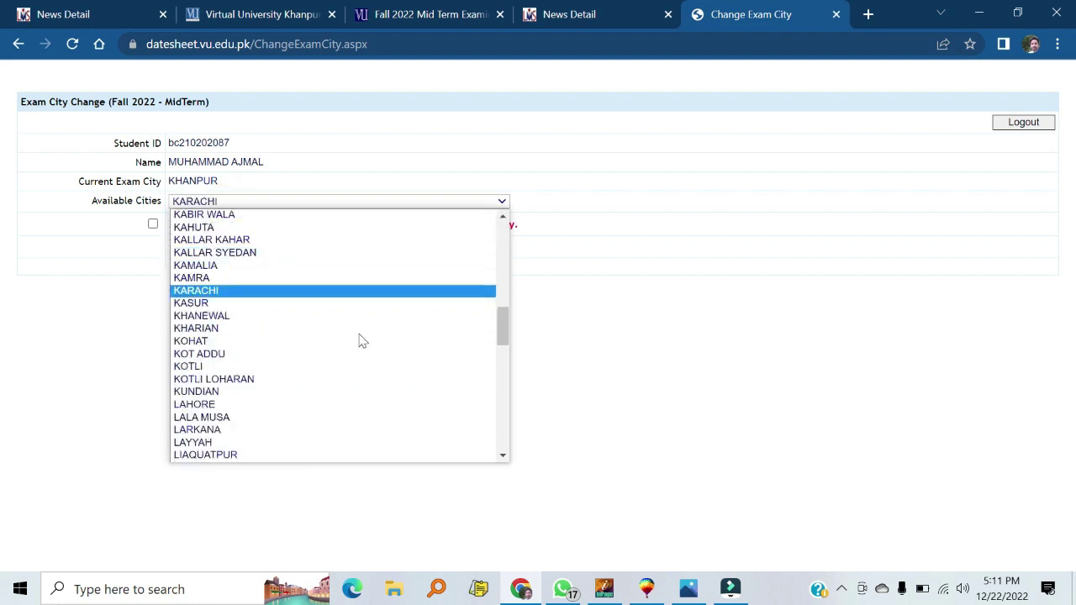
{"action": "key", "text": "Return"}
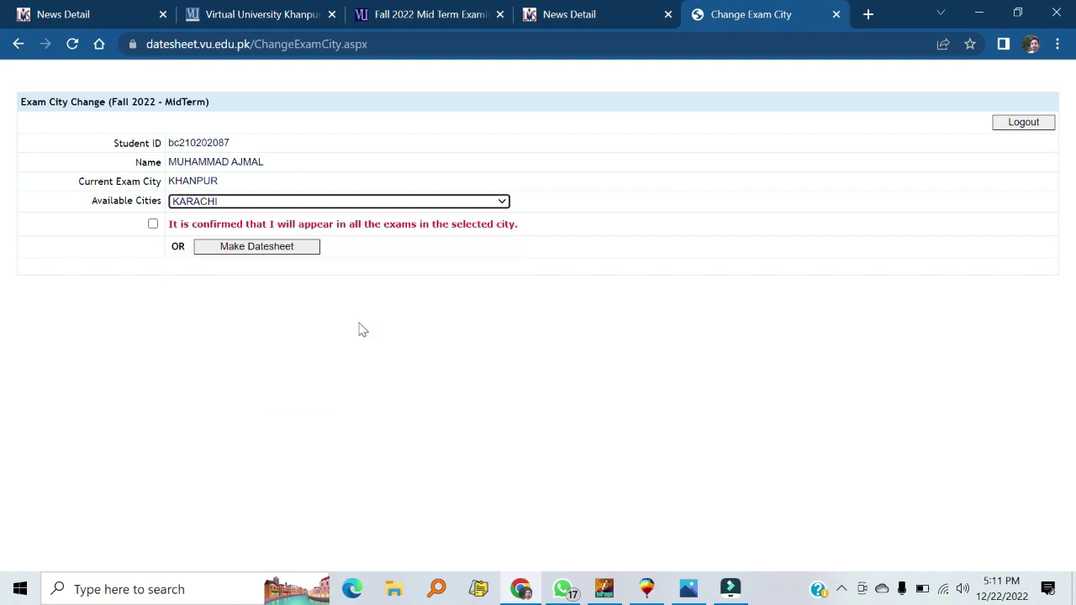
Confirm the exam city change to KARACHI and proceed to exam registration
{"action": "left_click", "coordinate": [152, 225]}
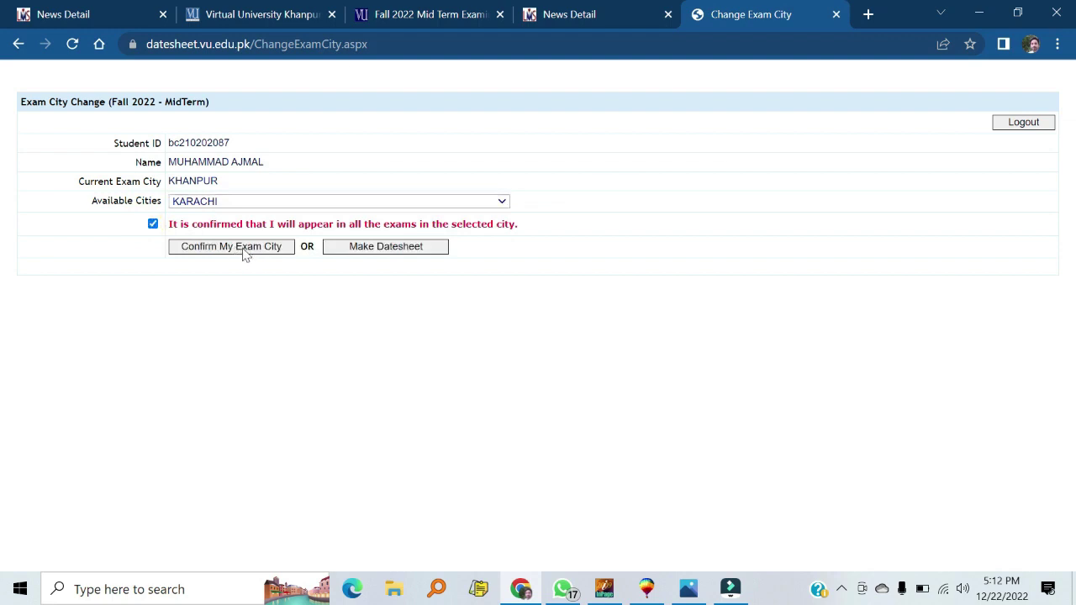
{"action": "left_click", "coordinate": [244, 252]}
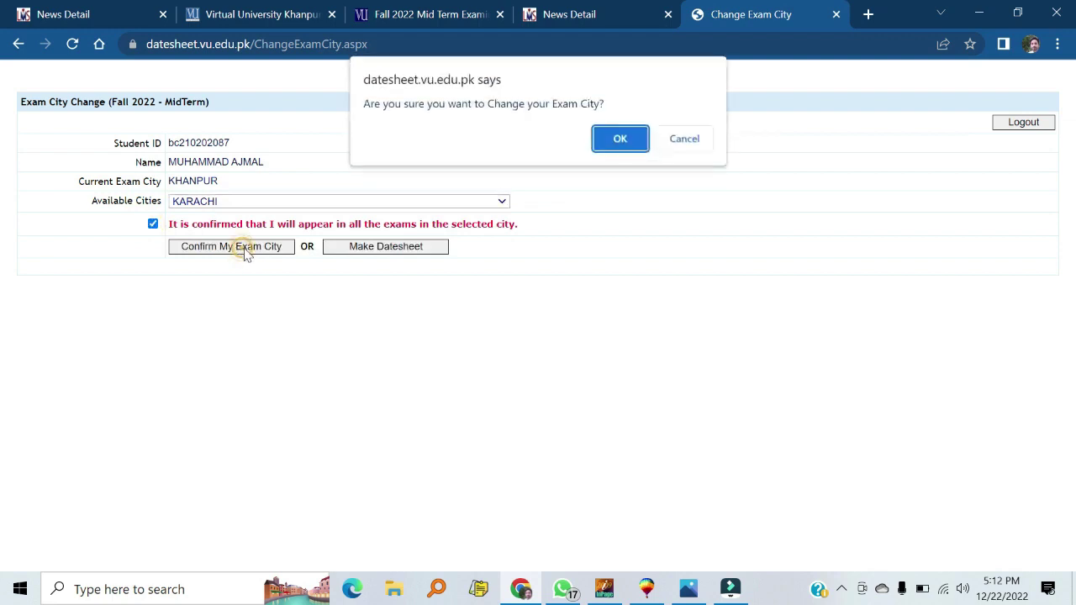
{"action": "left_click", "coordinate": [611, 143]}
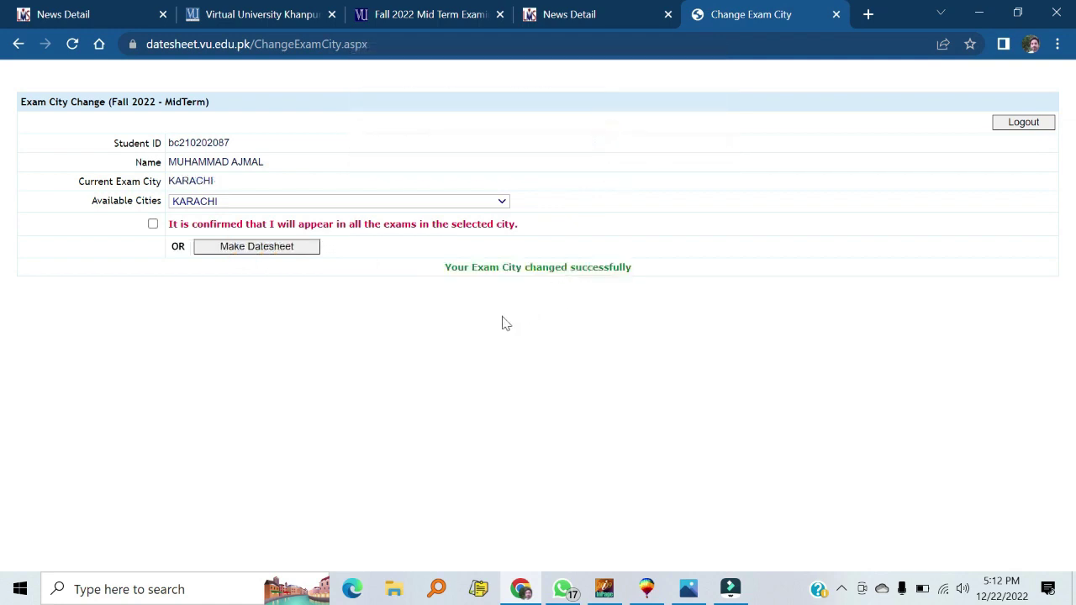
{"action": "left_click", "coordinate": [270, 248]}
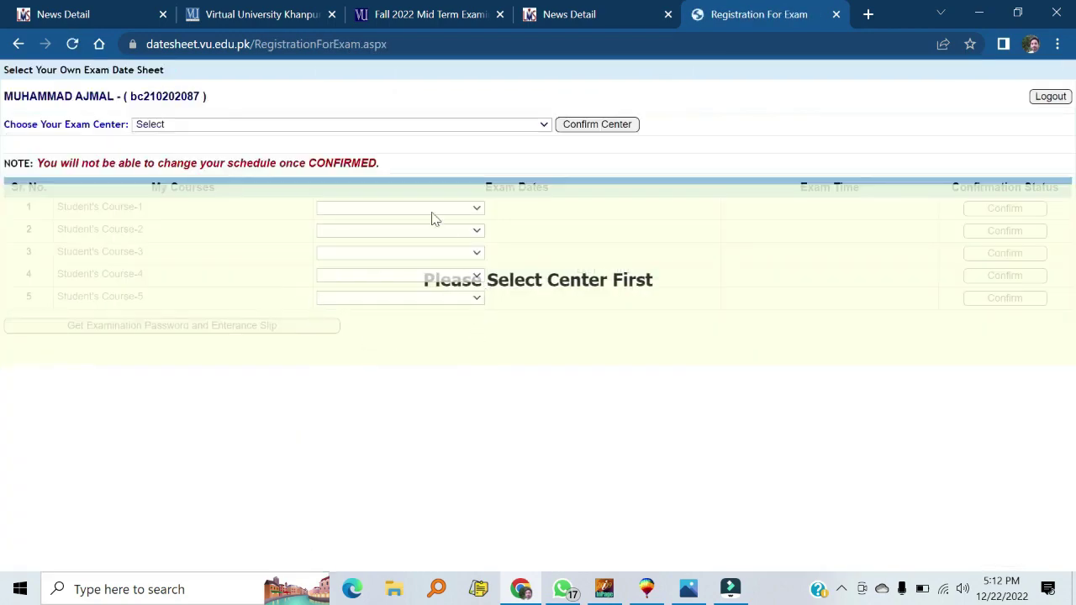
Choose the SKHI13 E-Cube exam center, then return to the Exam City Change page
{"action": "left_click", "coordinate": [294, 126]}
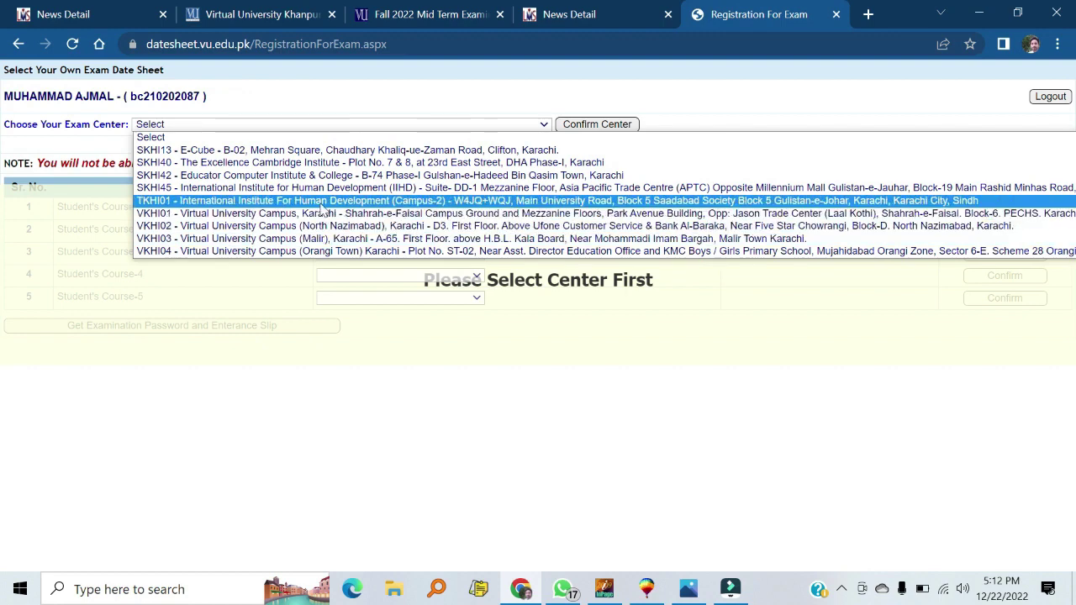
{"action": "left_click", "coordinate": [308, 151]}
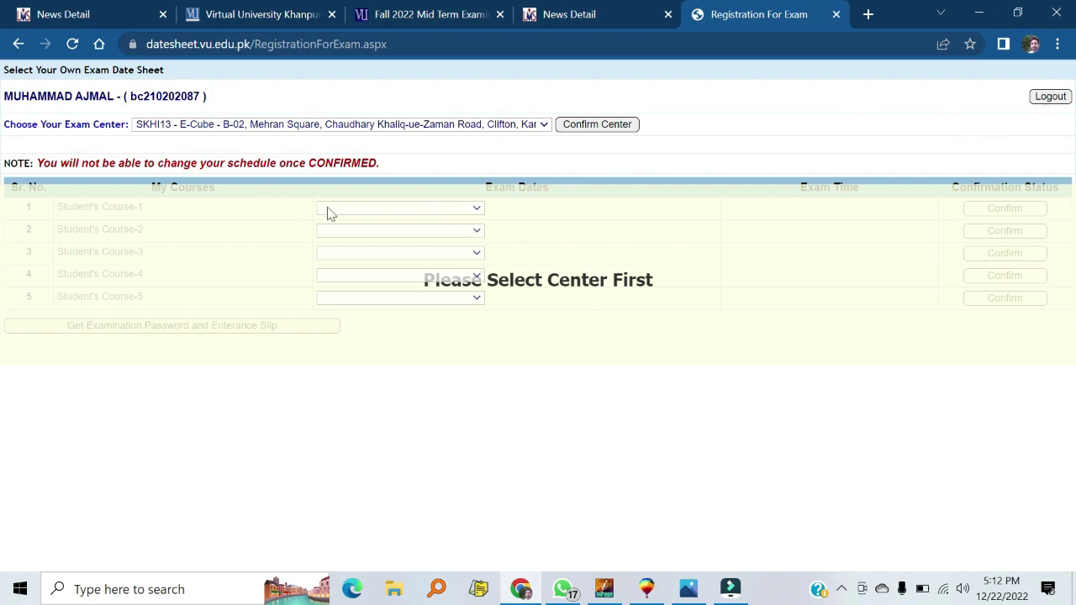
{"action": "left_click", "coordinate": [18, 44]}
{"action": "left_click", "coordinate": [17, 43]}
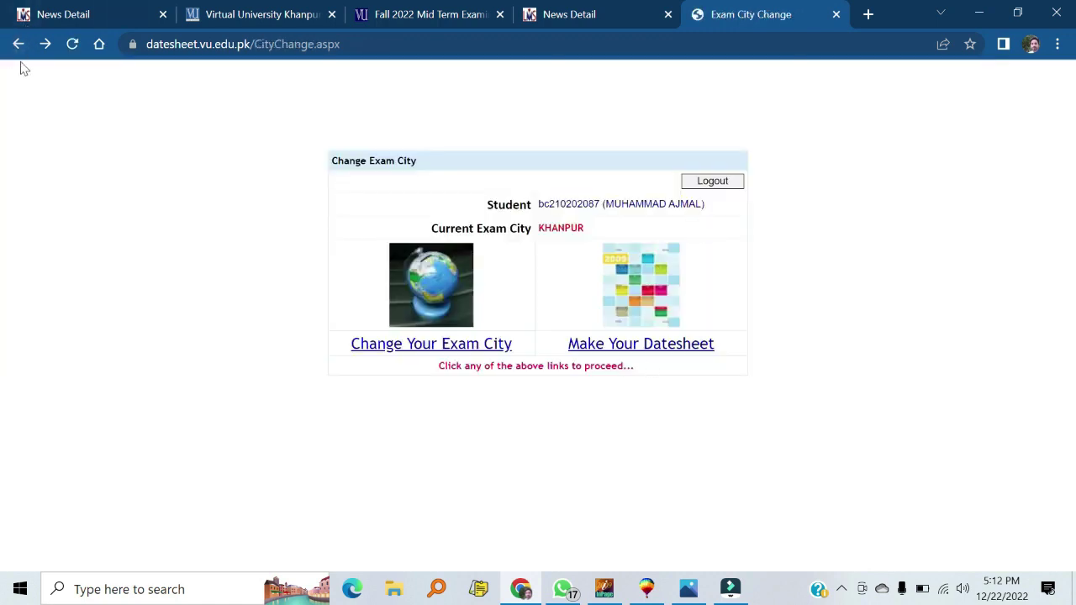
Return to the date sheet home page and reopen the Student Login page
{"action": "left_click", "coordinate": [16, 44]}
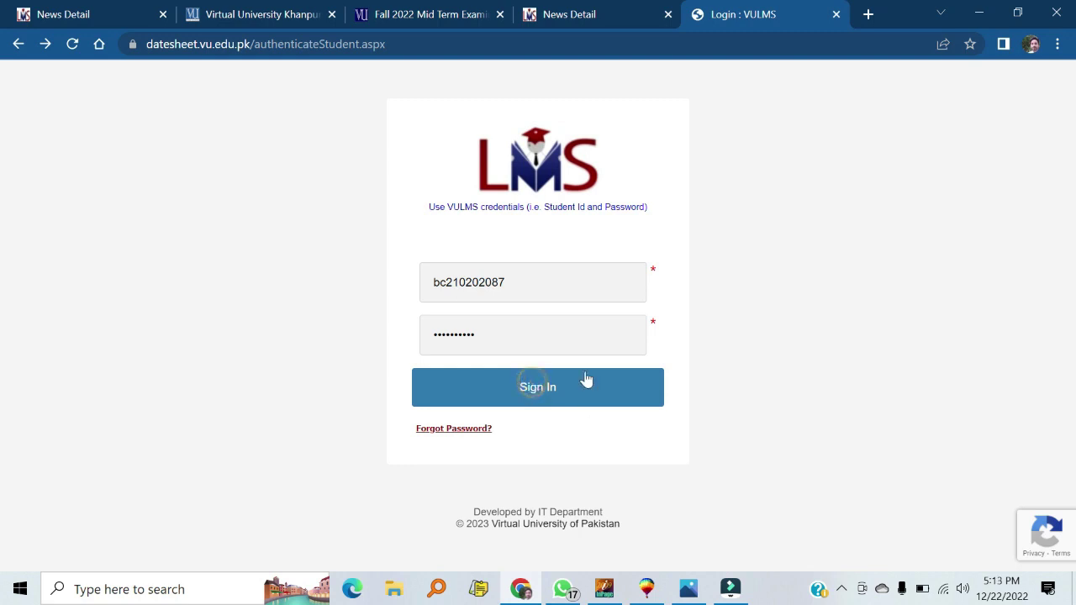
{"action": "left_click", "coordinate": [530, 336]}
{"action": "left_click", "coordinate": [19, 47]}
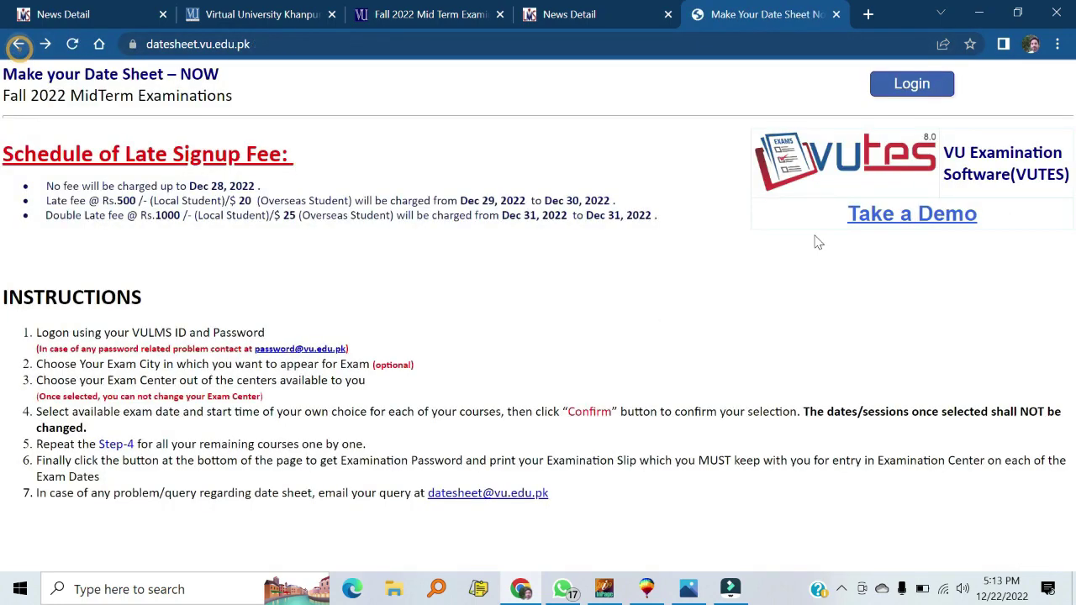
{"action": "left_click", "coordinate": [912, 85]}
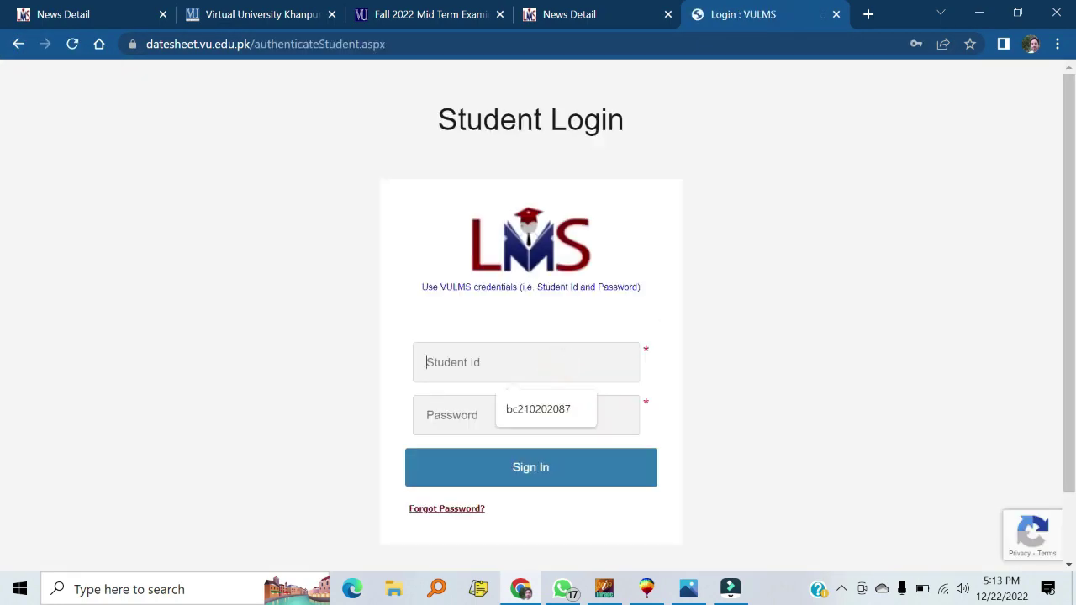
Sign in with the saved student ID and password, then dismiss the paper pattern notice
{"action": "left_click", "coordinate": [537, 408]}
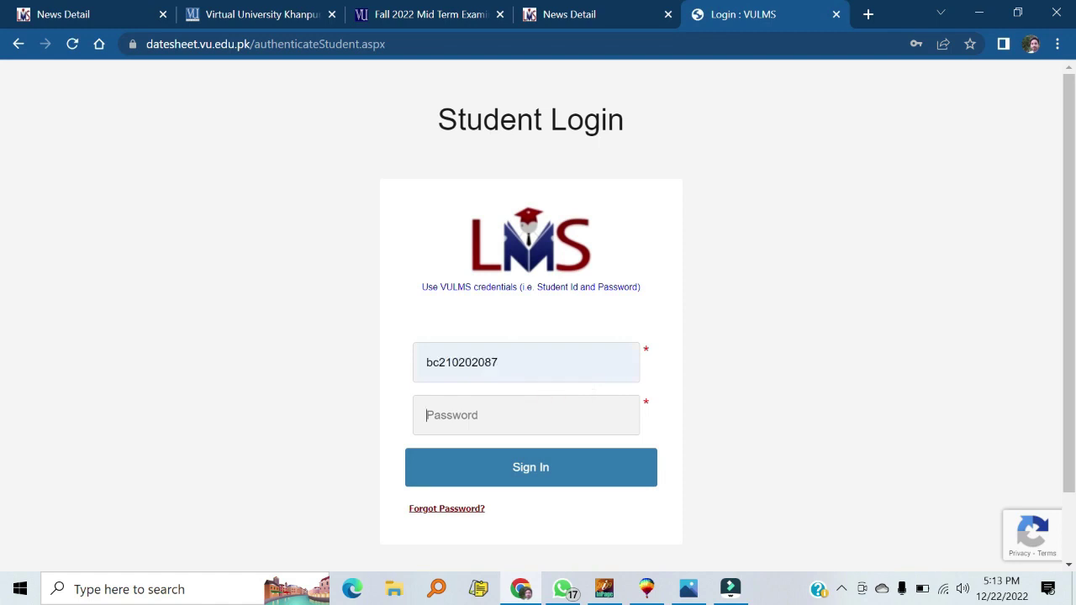
{"action": "left_click", "coordinate": [498, 418]}
{"action": "type", "text": "•"}
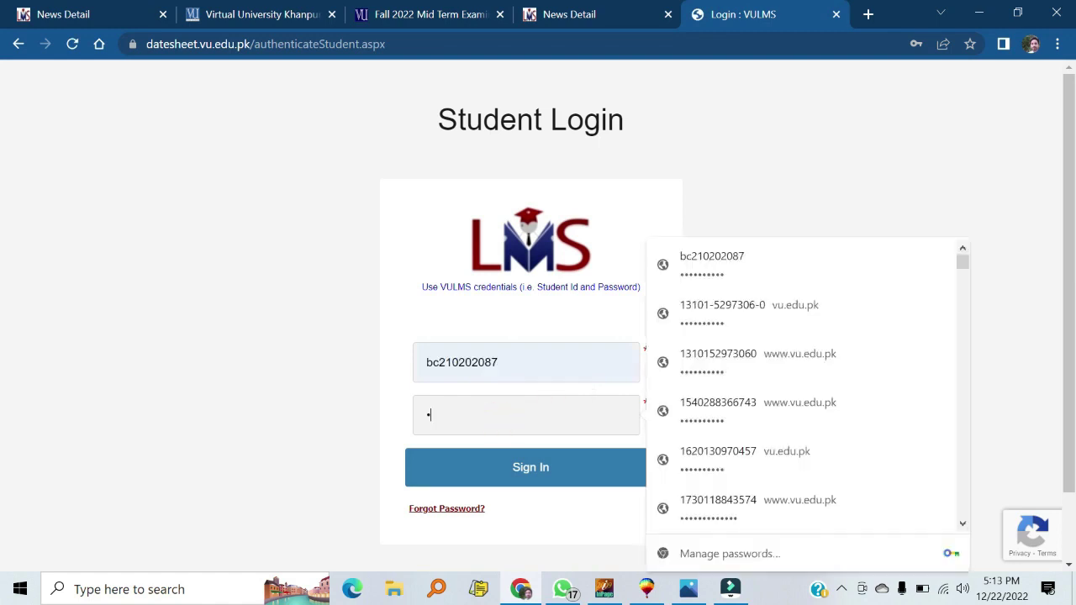
{"action": "type", "text": "••••••"}
{"action": "left_click", "coordinate": [511, 480]}
{"action": "scroll", "coordinate": [567, 337], "scroll_direction": "down", "scroll_amount": 2}
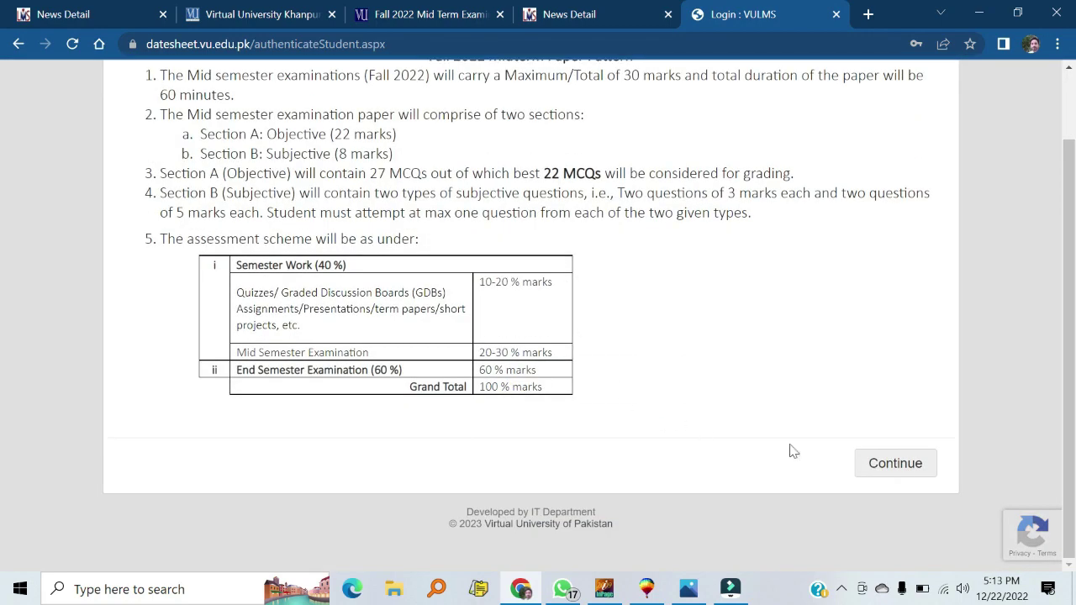
{"action": "left_click", "coordinate": [908, 471]}
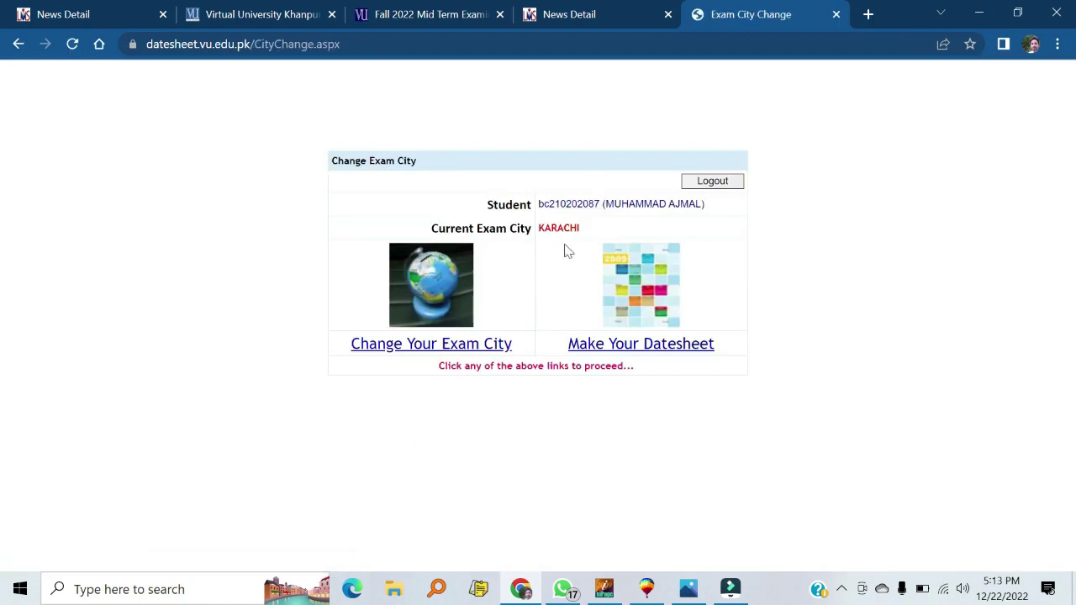
Open the exam city form and select KHANPUR in Available Cities
{"action": "left_click", "coordinate": [462, 349]}
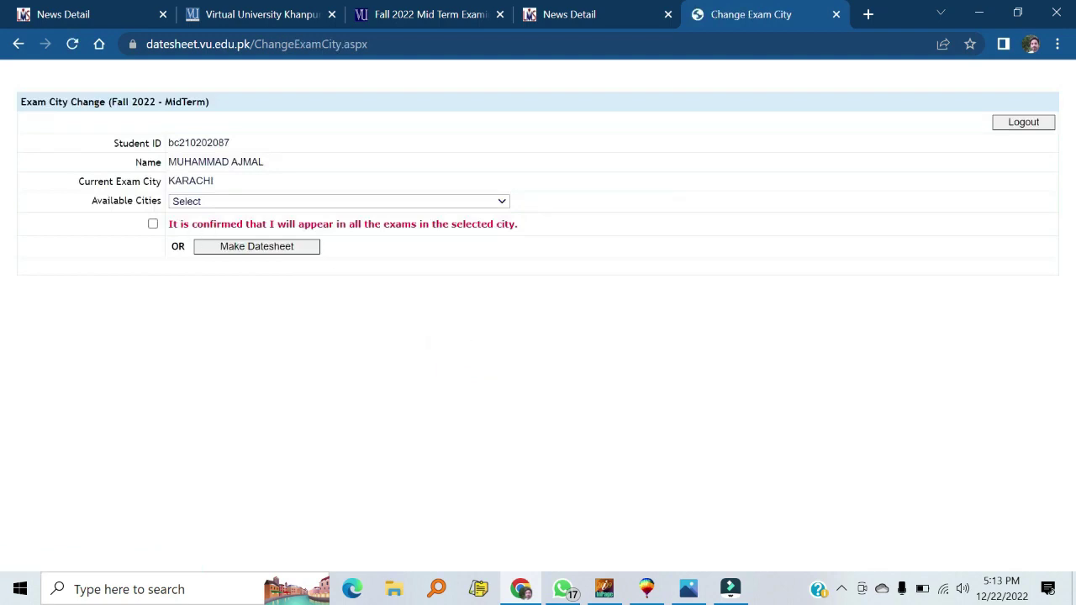
{"action": "left_click", "coordinate": [208, 206]}
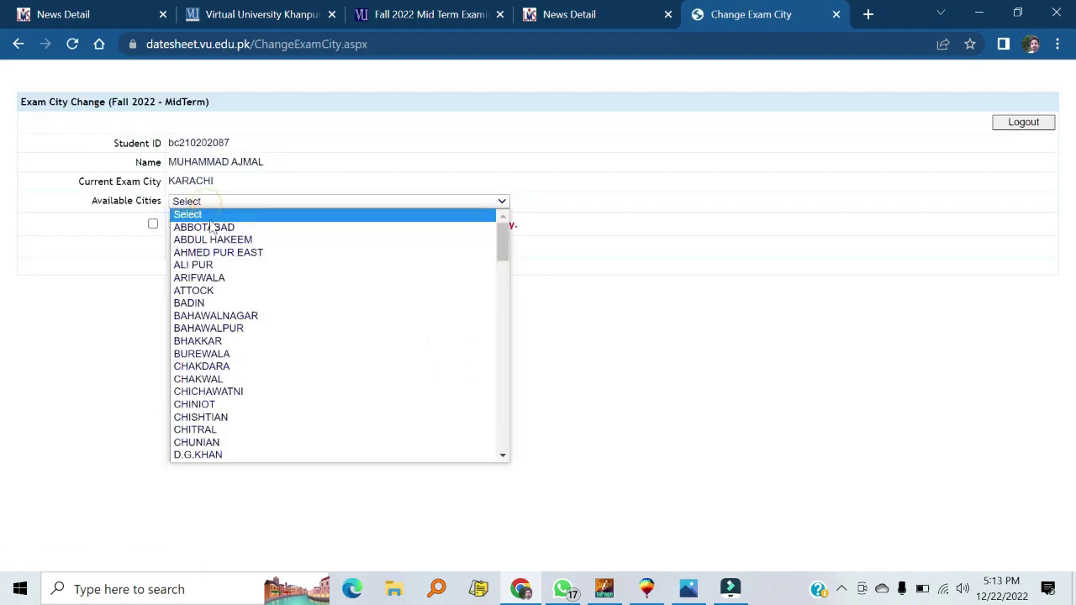
{"action": "type", "text": "kh"}
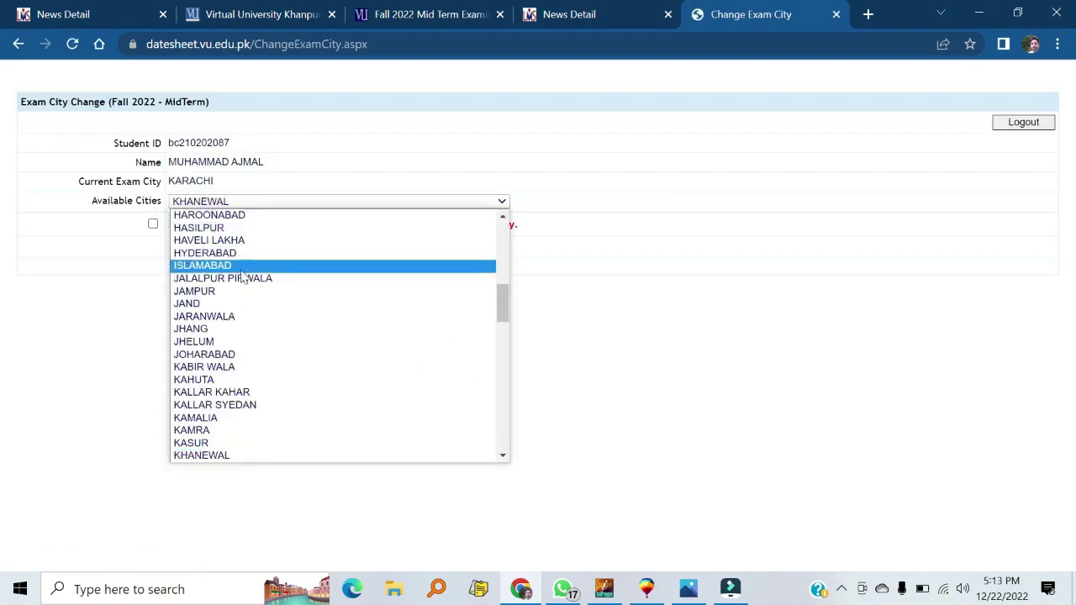
{"action": "scroll", "coordinate": [214, 252], "scroll_direction": "down", "scroll_amount": 2}
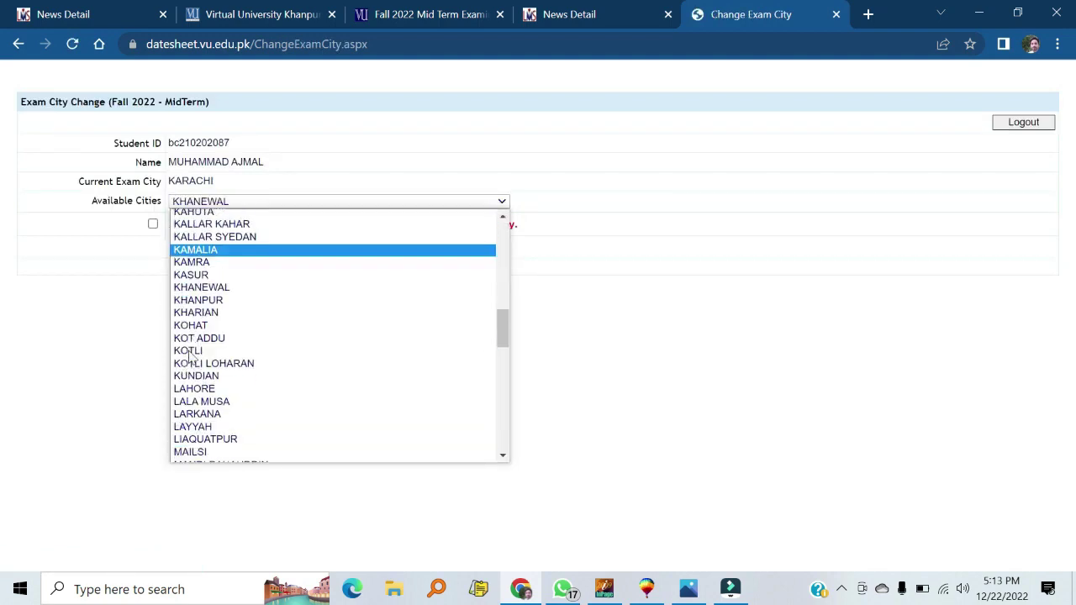
{"action": "left_click", "coordinate": [206, 300]}
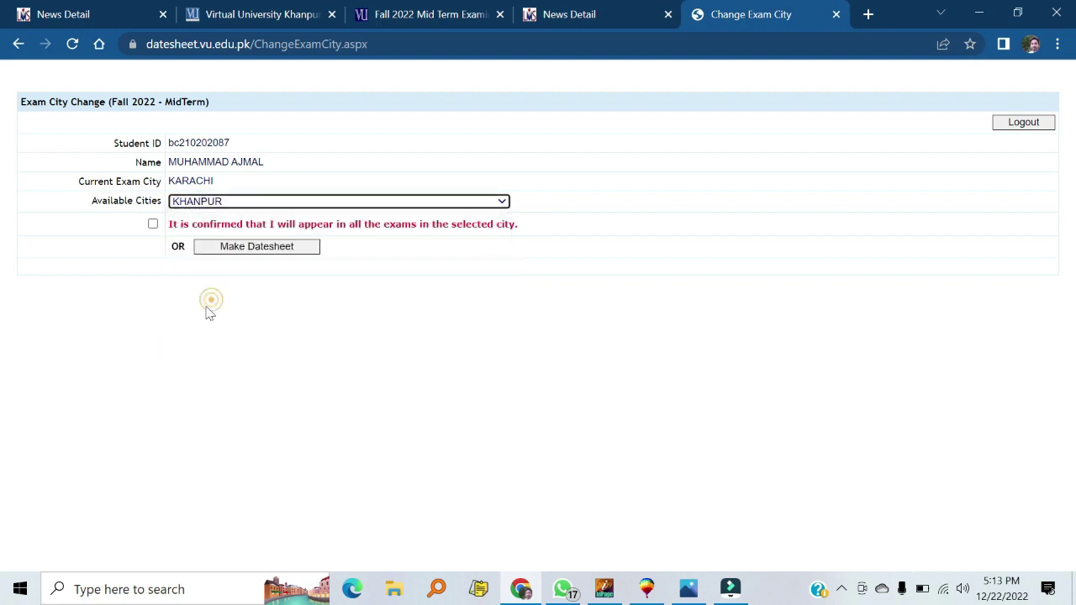
Confirm the exam city change to KHANPUR and proceed to making the date sheet
{"action": "left_click", "coordinate": [152, 223]}
{"action": "left_click", "coordinate": [236, 246]}
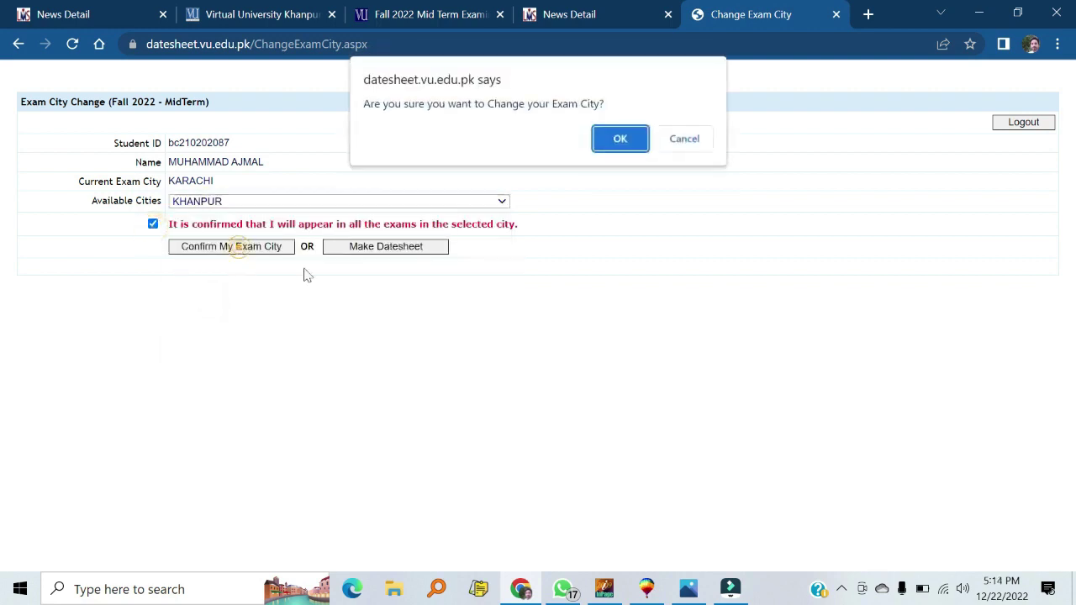
{"action": "left_click", "coordinate": [611, 143]}
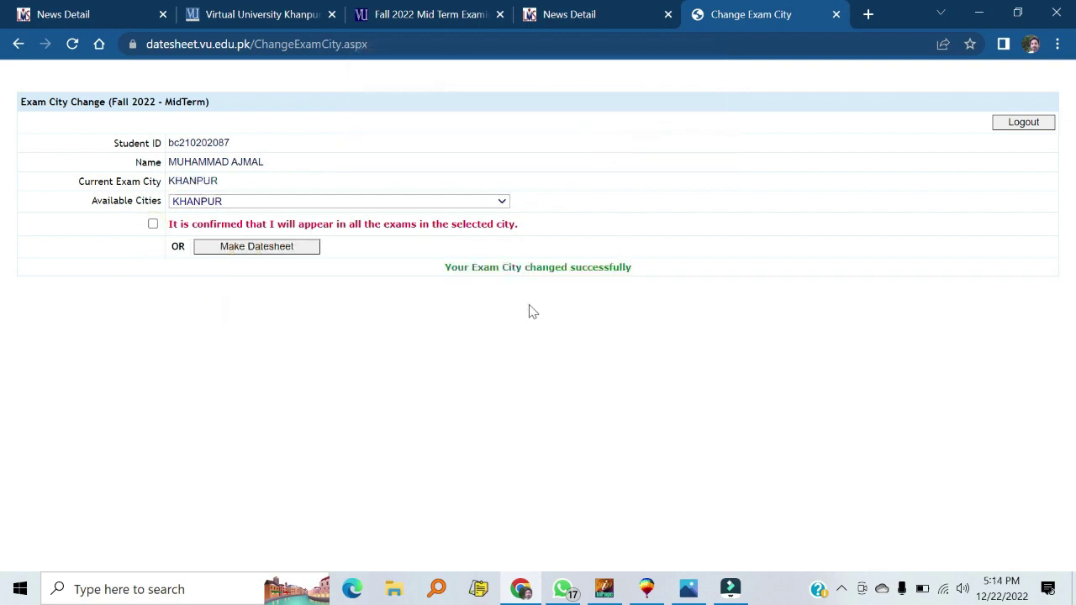
{"action": "left_click", "coordinate": [251, 249]}
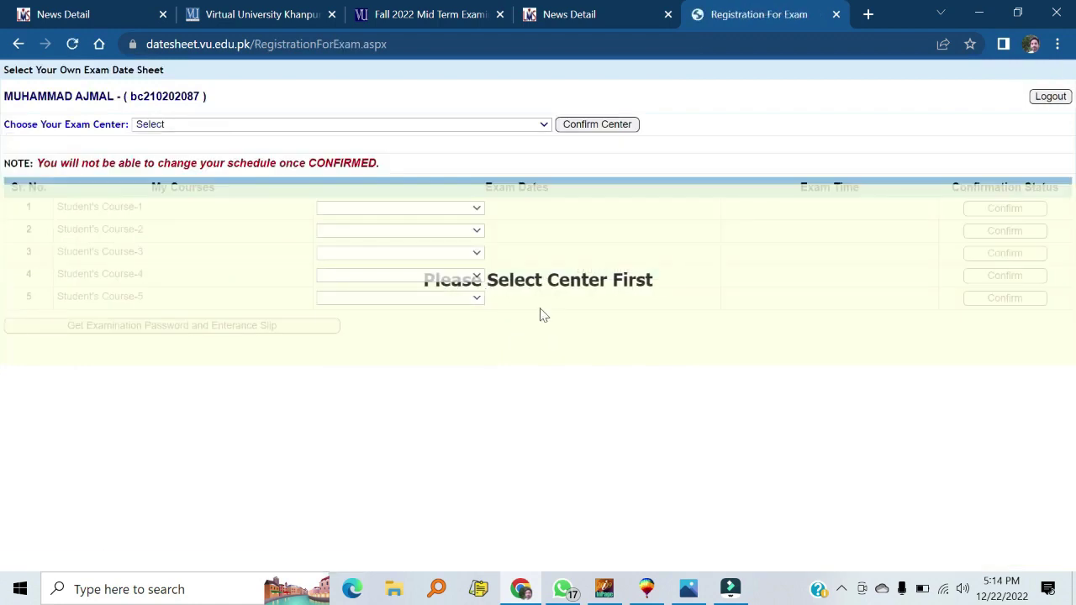
Select and confirm exam centre PKHP01, Al-Barkat College of Computer Sciences, Khanpur
{"action": "left_click", "coordinate": [235, 124]}
{"action": "left_click", "coordinate": [220, 150]}
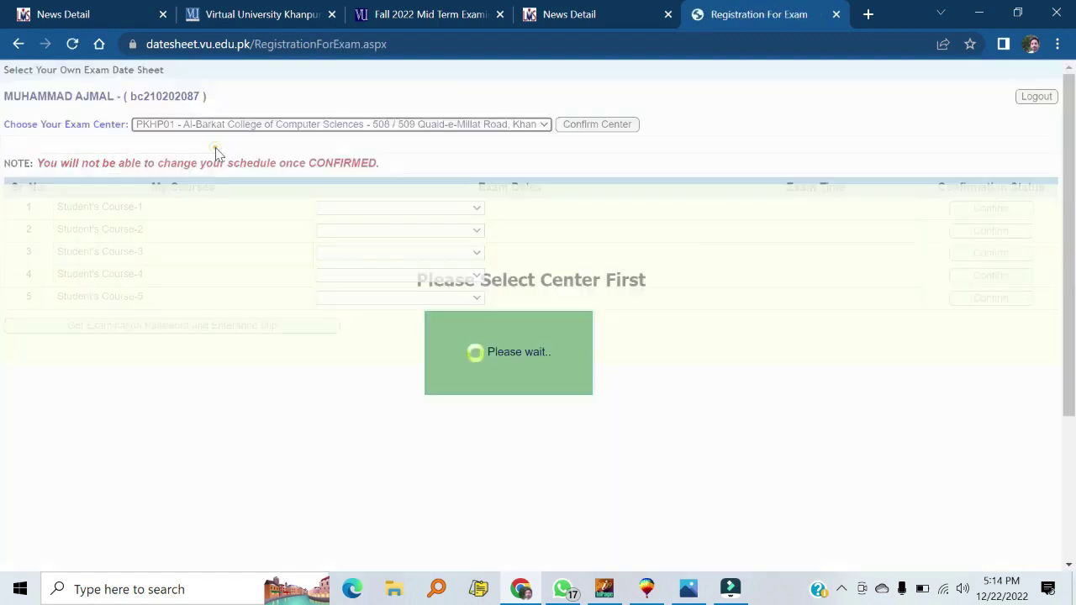
{"action": "left_click", "coordinate": [590, 126]}
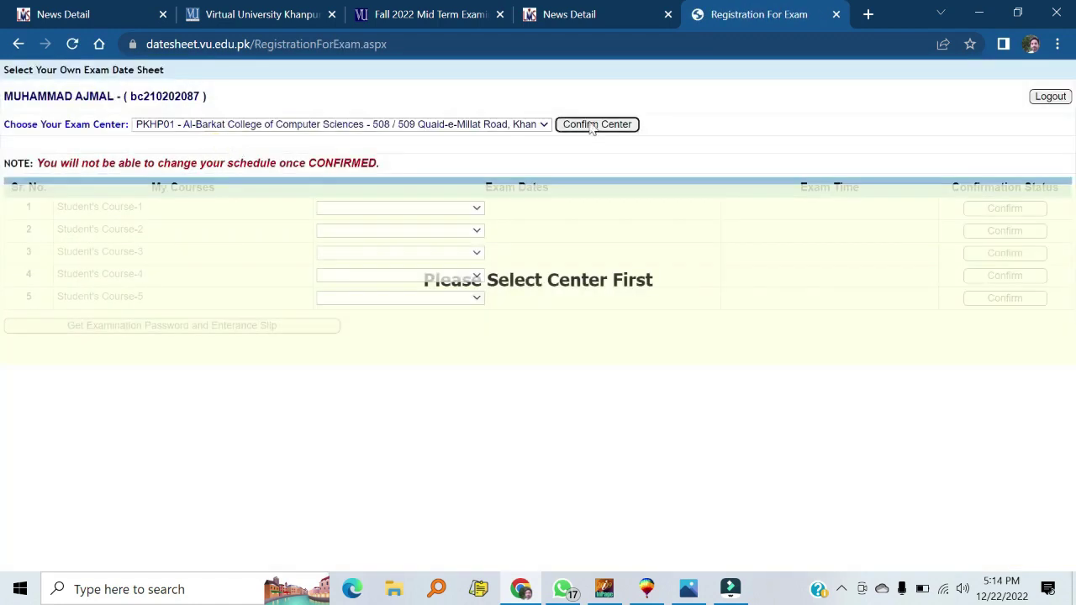
{"action": "left_click", "coordinate": [505, 348]}
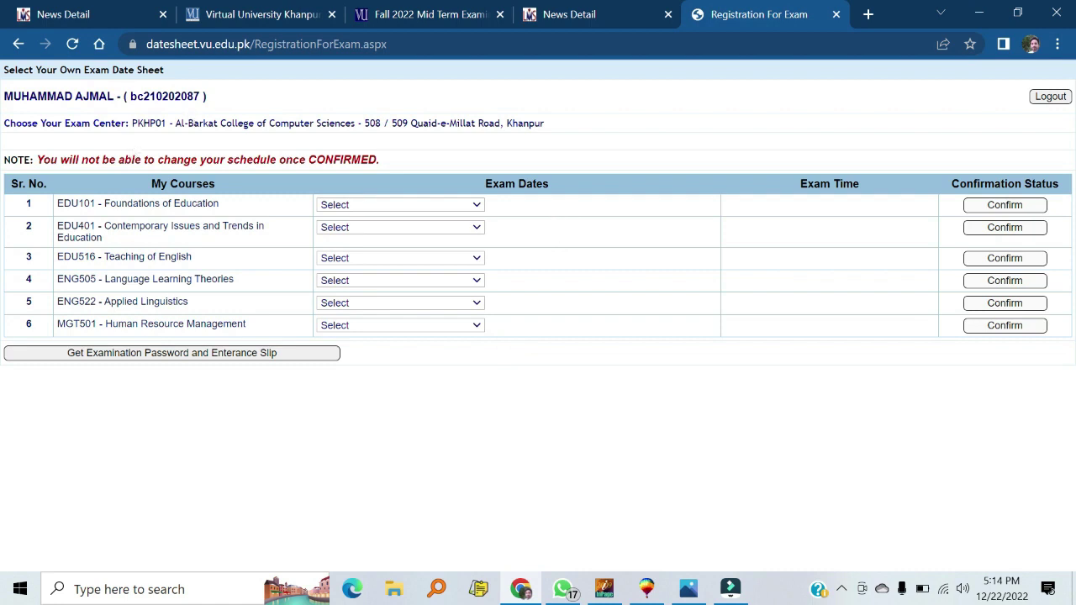
{"action": "left_click_drag", "start_coordinate": [541, 122], "coordinate": [149, 123]}
Set exam dates: EDU101 Mon Jan 02, EDU401 Wed Jan 04, EDU516 Sat Jan 07 2023
{"action": "left_click", "coordinate": [637, 119]}
{"action": "left_click", "coordinate": [412, 206]}
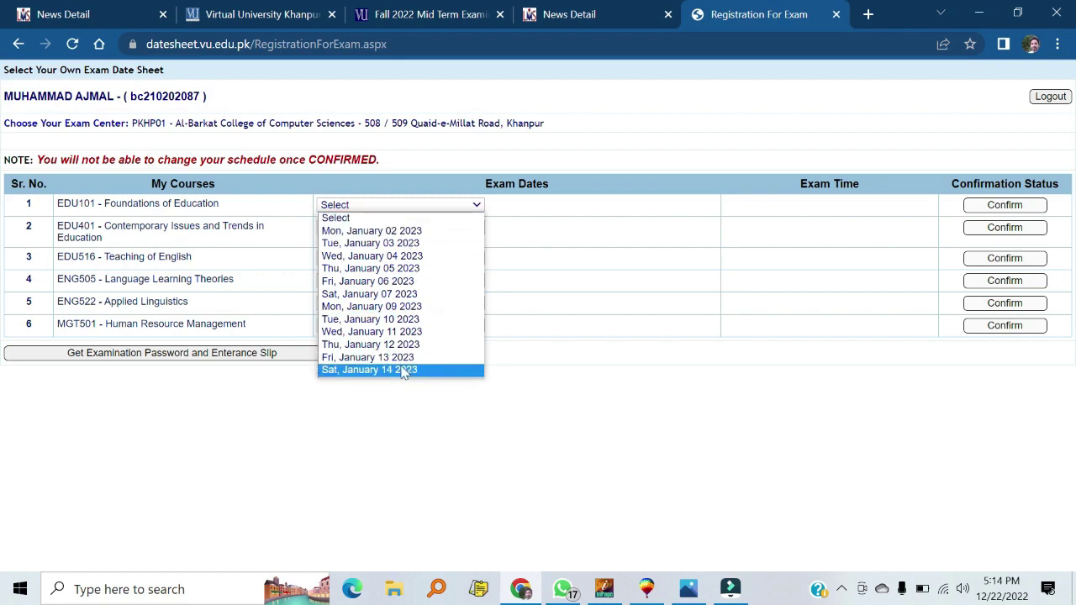
{"action": "left_click", "coordinate": [390, 236]}
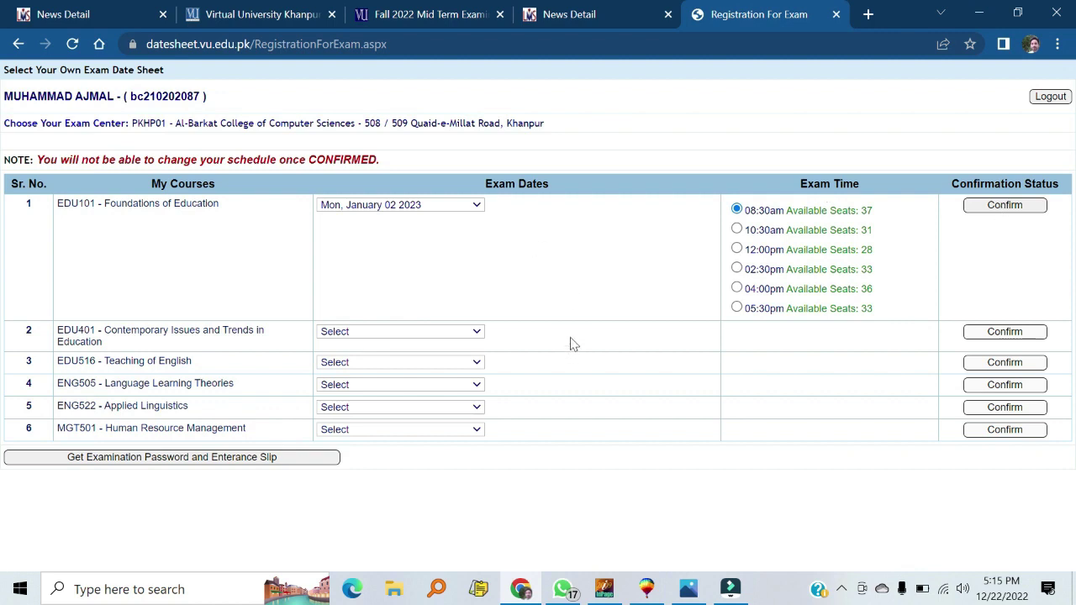
{"action": "left_click", "coordinate": [479, 331]}
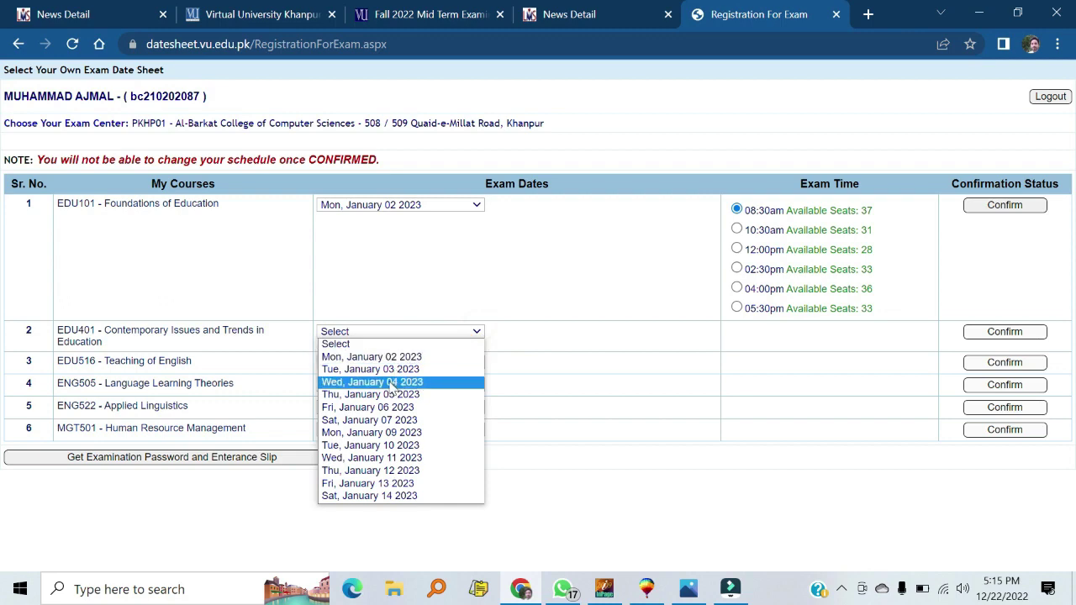
{"action": "left_click", "coordinate": [390, 383]}
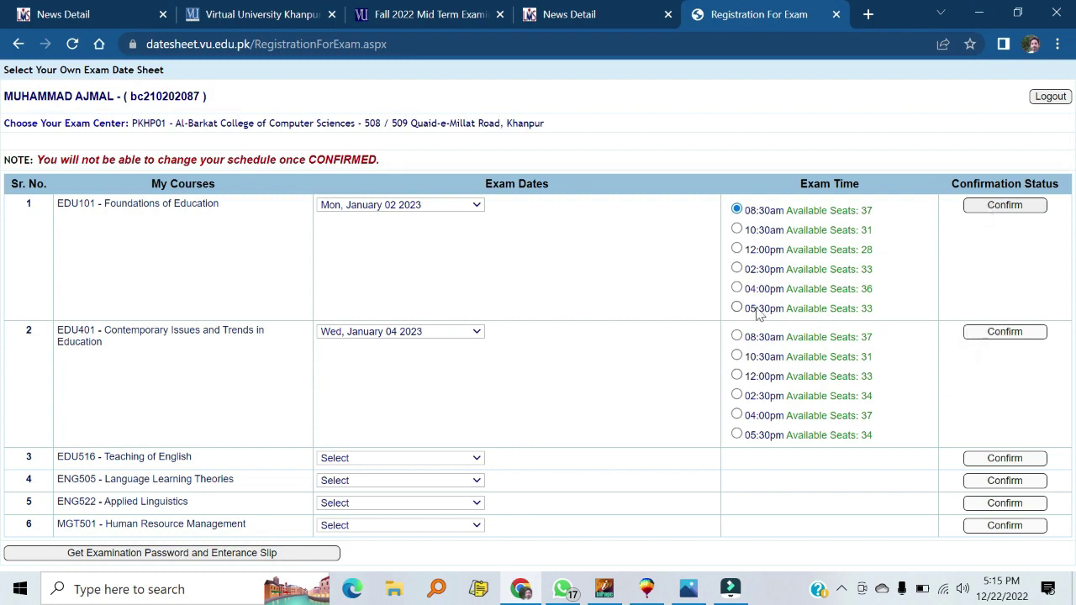
{"action": "left_click", "coordinate": [468, 460]}
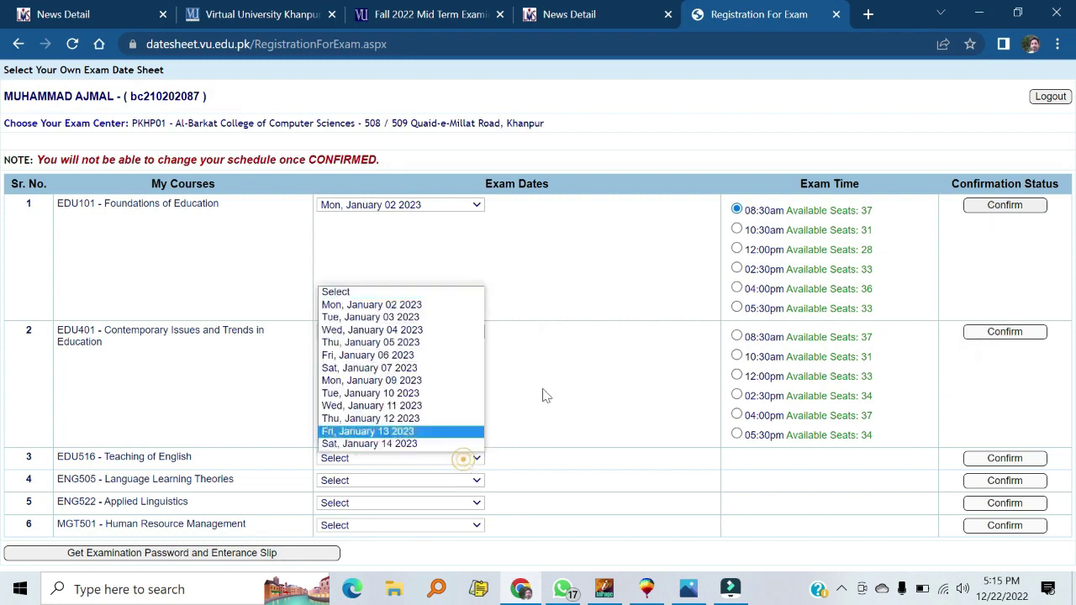
{"action": "left_click", "coordinate": [402, 370]}
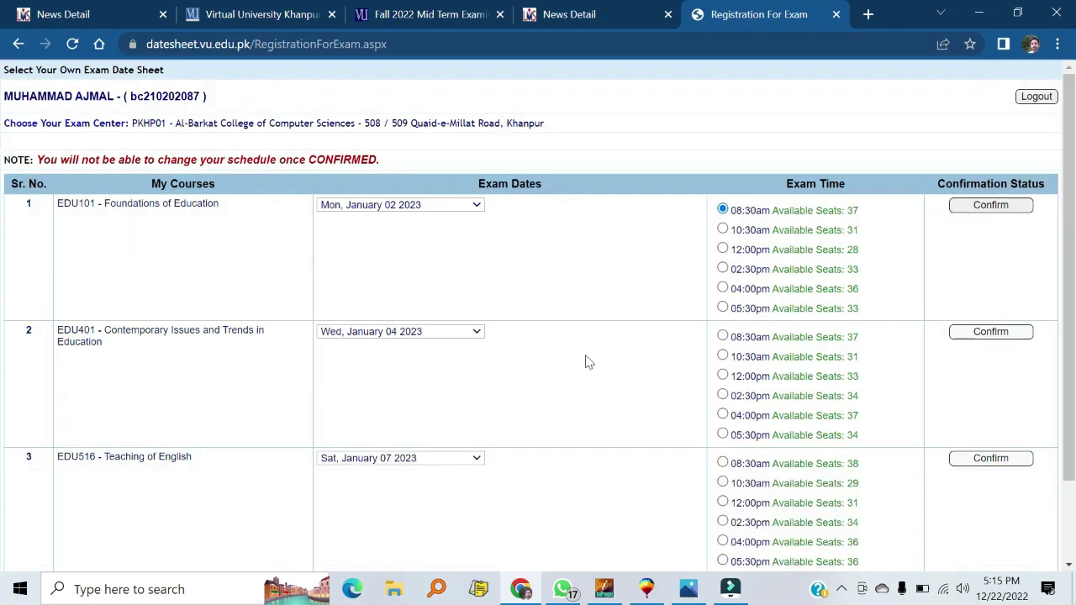
{"action": "left_click", "coordinate": [478, 205]}
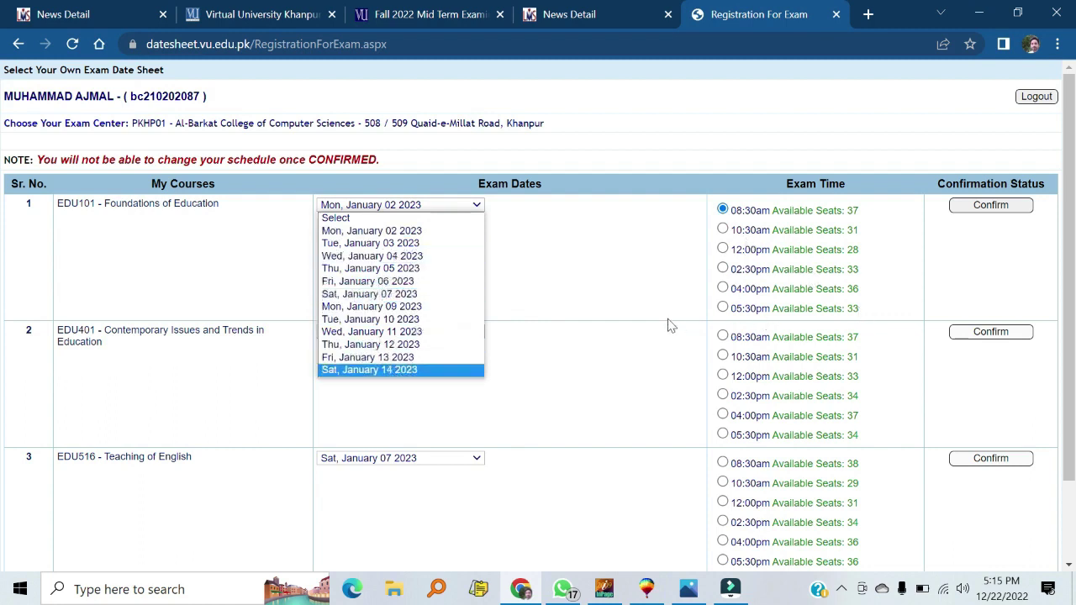
{"action": "left_click", "coordinate": [626, 284]}
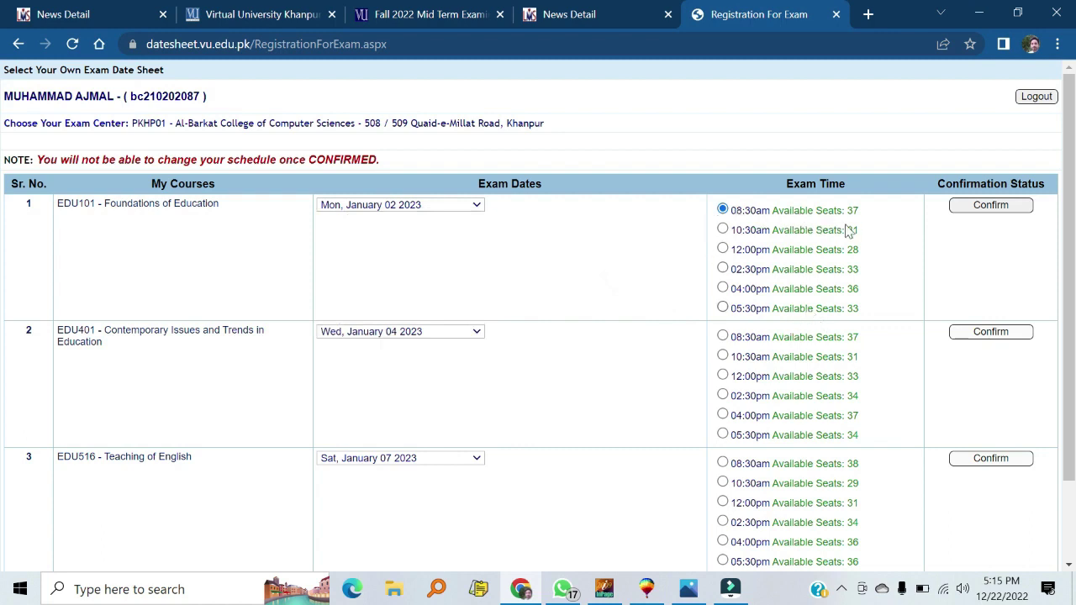
Review the EDU101, EDU401 and EDU516 exam dates in the course table, then log out
{"action": "scroll", "coordinate": [851, 240], "scroll_direction": "down", "scroll_amount": 1}
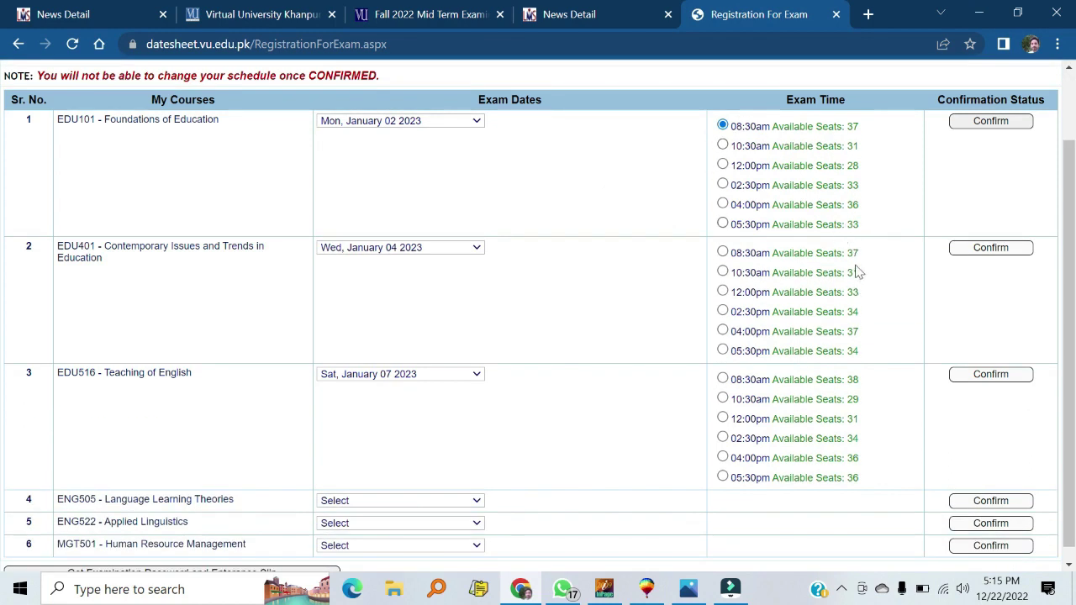
{"action": "scroll", "coordinate": [857, 382], "scroll_direction": "down", "scroll_amount": 1}
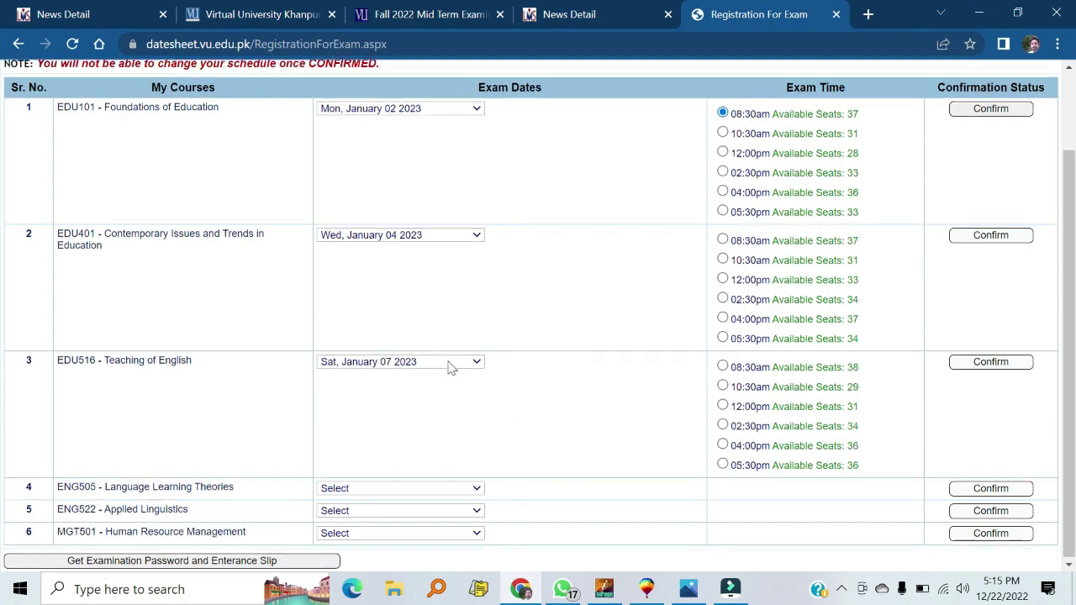
{"action": "scroll", "coordinate": [451, 366], "scroll_direction": "up", "scroll_amount": 2}
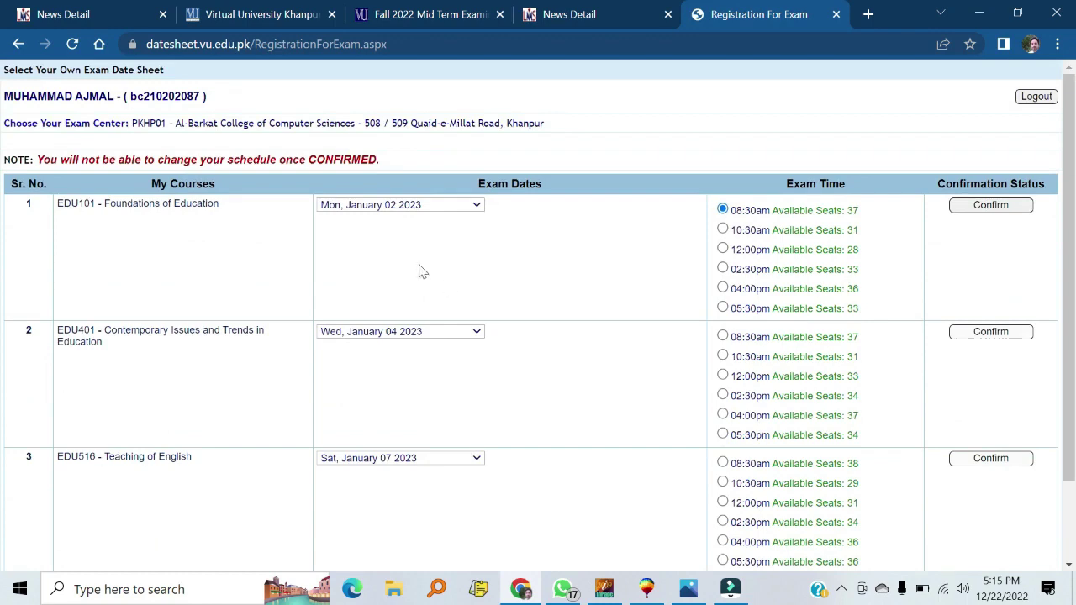
{"action": "scroll", "coordinate": [423, 272], "scroll_direction": "down", "scroll_amount": 2}
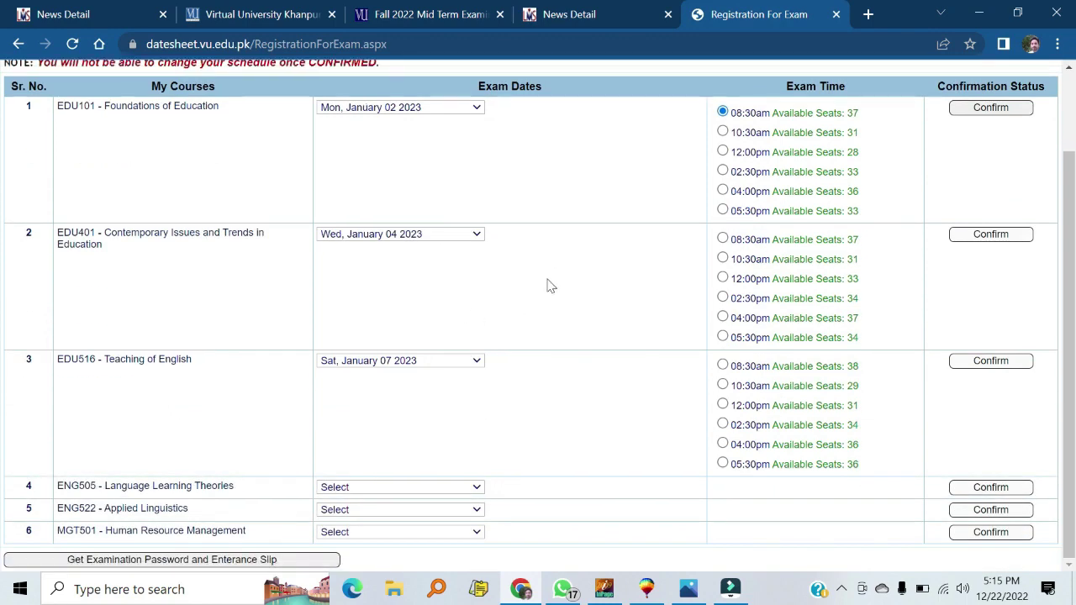
{"action": "scroll", "coordinate": [548, 284], "scroll_direction": "up", "scroll_amount": 2}
{"action": "scroll", "coordinate": [470, 278], "scroll_direction": "down", "scroll_amount": 2}
{"action": "scroll", "coordinate": [551, 349], "scroll_direction": "up", "scroll_amount": 2}
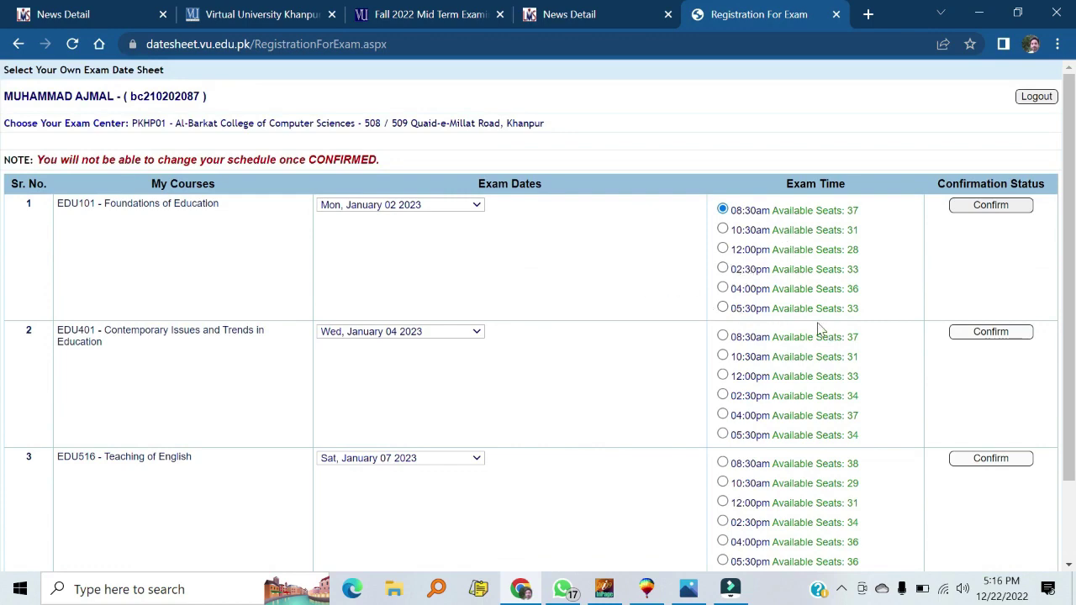
{"action": "scroll", "coordinate": [844, 281], "scroll_direction": "down", "scroll_amount": 2}
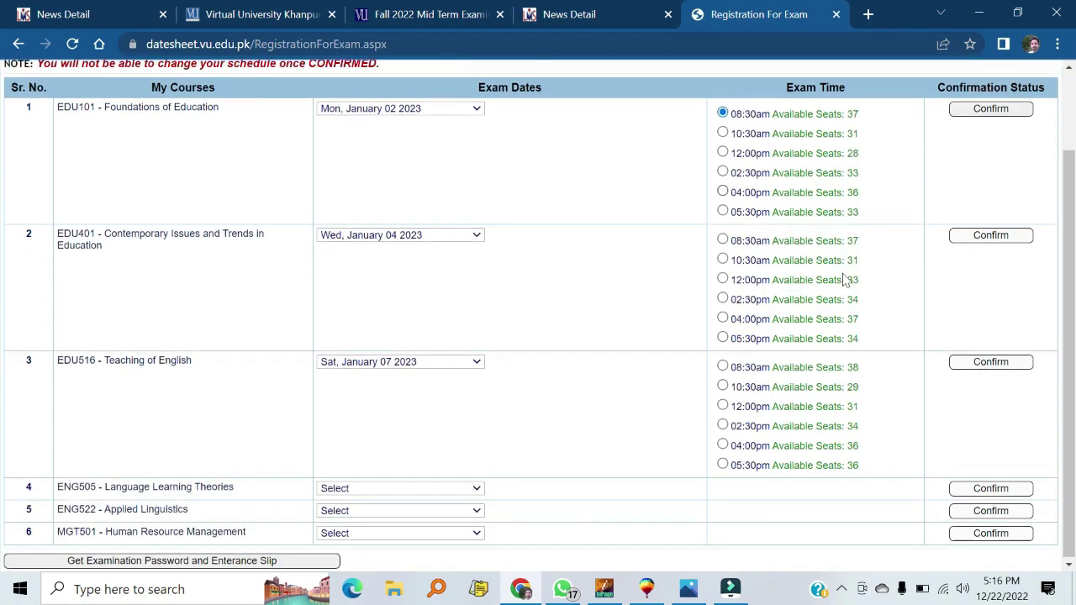
{"action": "scroll", "coordinate": [844, 281], "scroll_direction": "up", "scroll_amount": 2}
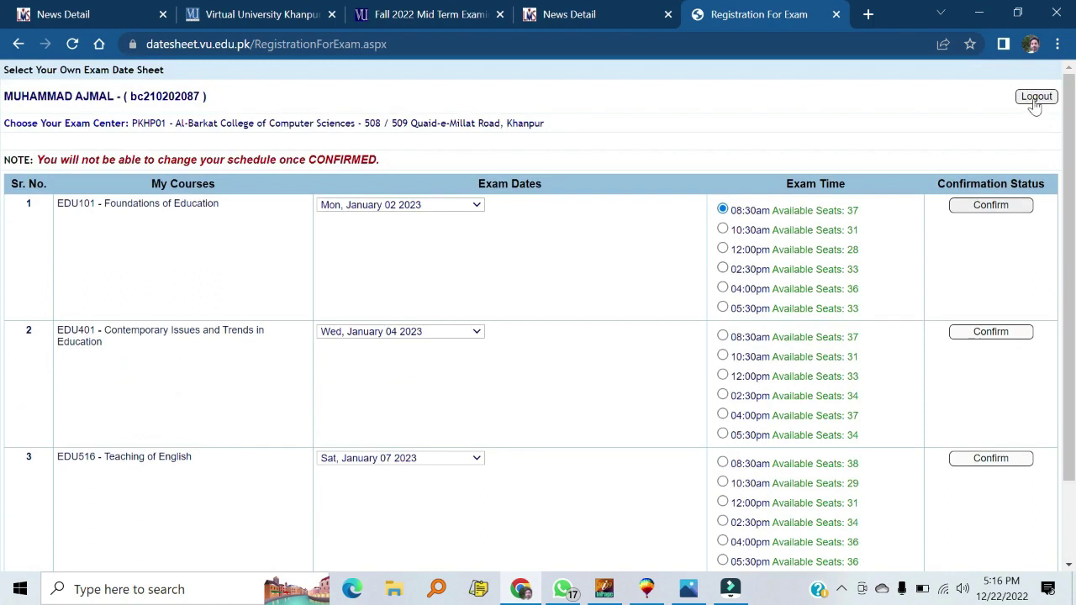
{"action": "left_click", "coordinate": [1033, 100]}
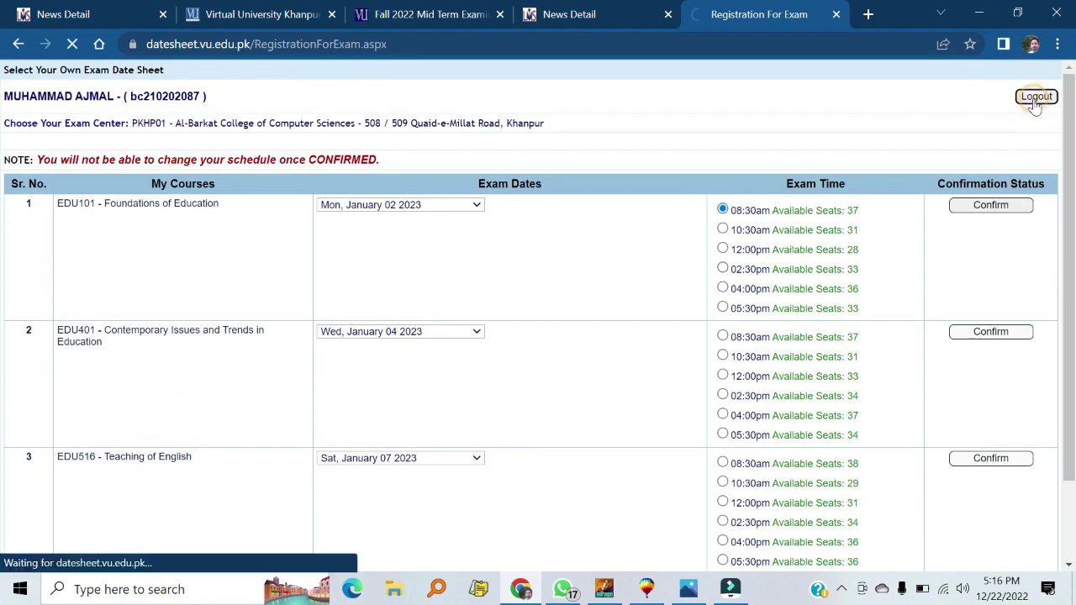